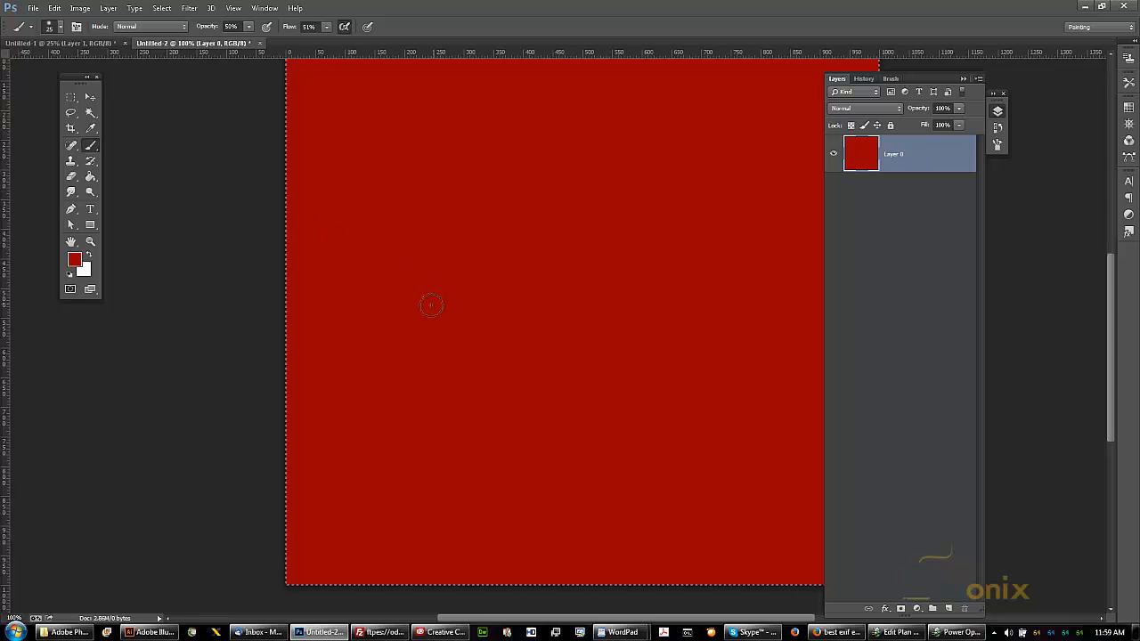
Paint the word "meta" in white brush strokes diagonally across the red canvas, and switch to the Move tool
mouse_move(338, 235)
left_mouse_down()
mouse_move(379, 143)
mouse_move(407, 165)
mouse_move(453, 125)
mouse_move(487, 274)
mouse_move(476, 325)
mouse_move(490, 292)
mouse_move(506, 294)
mouse_move(472, 263)
mouse_move(480, 326)
mouse_move(651, 368)
mouse_move(686, 350)
left_mouse_up()
left_click_drag(590, 214, 624, 530)
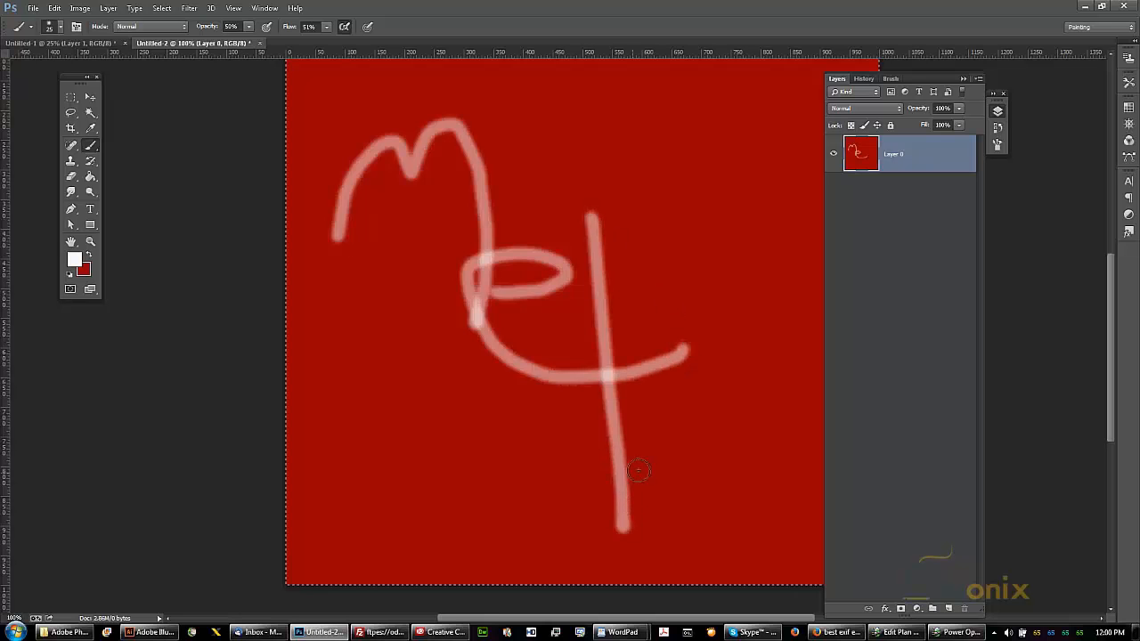
mouse_move(745, 410)
left_mouse_down()
mouse_move(712, 499)
mouse_move(742, 411)
mouse_move(812, 532)
left_mouse_up()
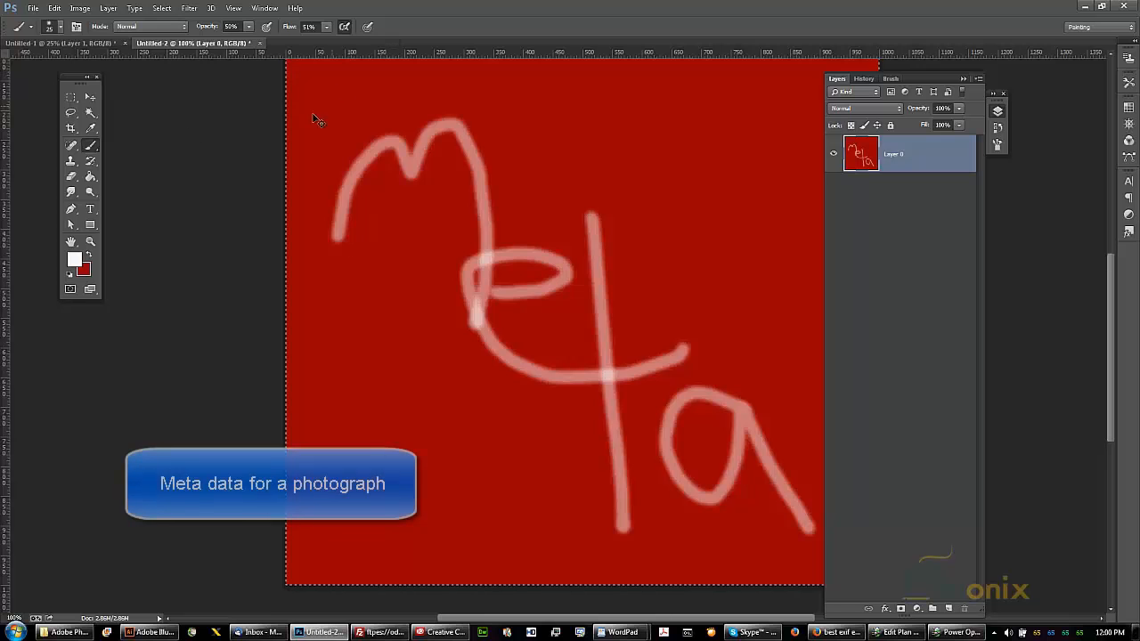
left_click(90, 96)
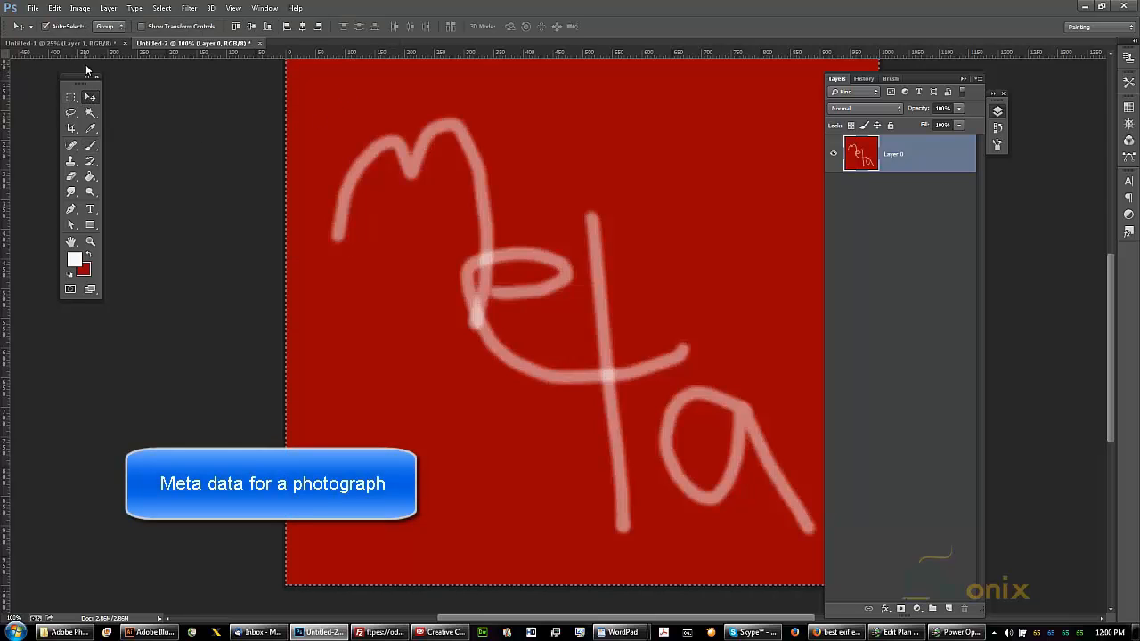
Save the document as a Photoshop file named "metadata example" with Maximize Compatibility enabled
left_click(33, 10)
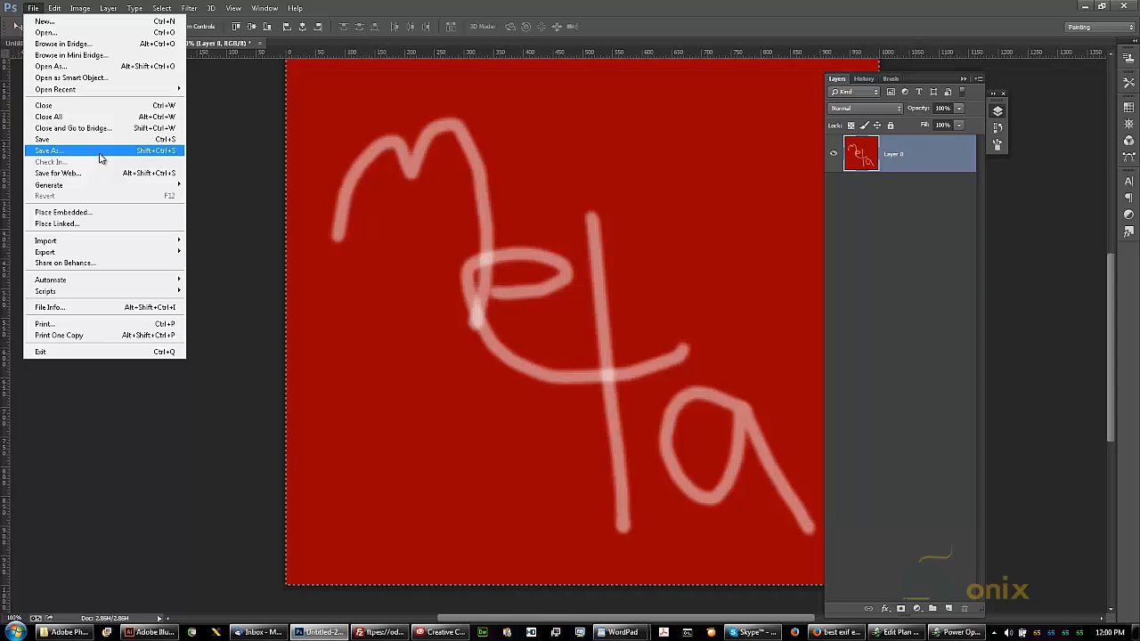
key("Escape")
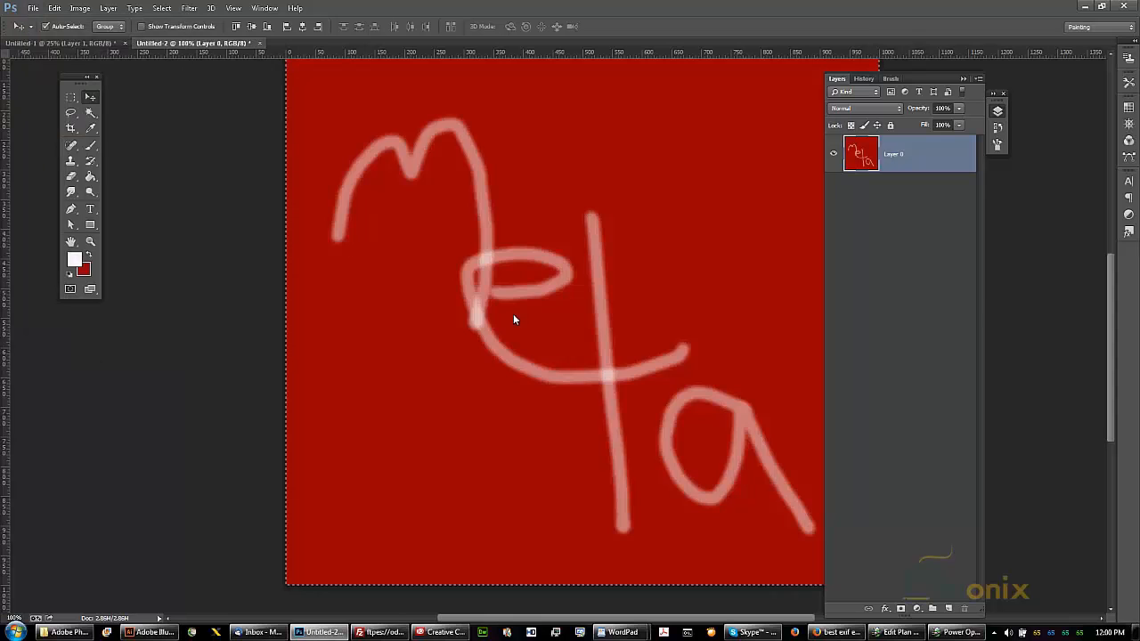
key("ctrl+shift+s")
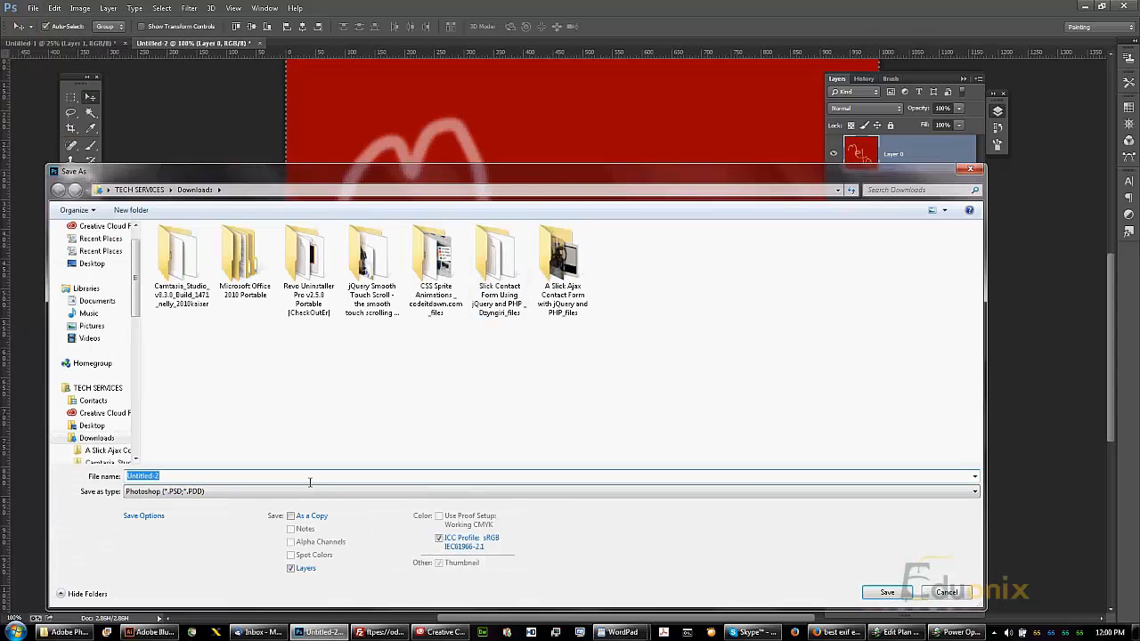
type("meta")
type("data ex")
key("BackSpace")
type("xample")
left_click(888, 594)
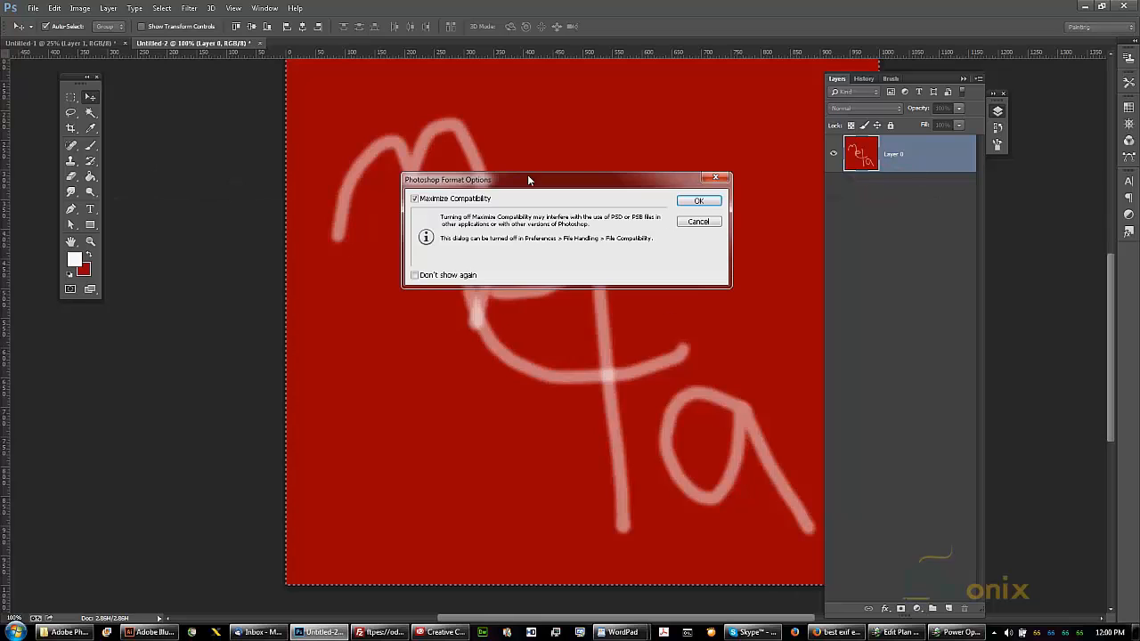
left_click(699, 201)
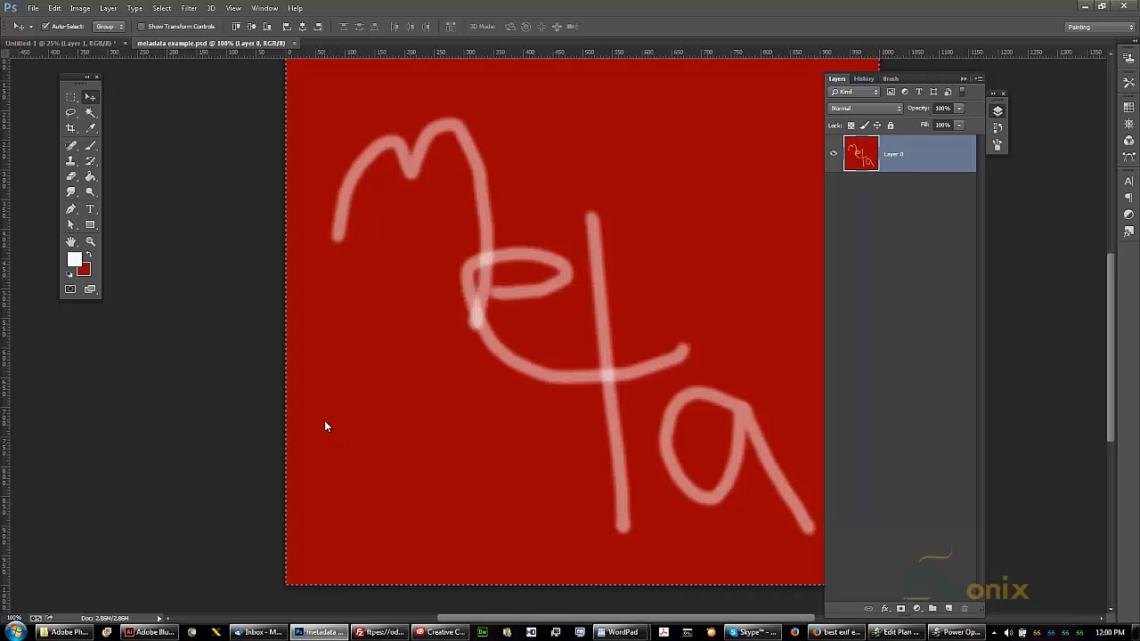
Open the File Info metadata of the saved document
left_click(34, 9)
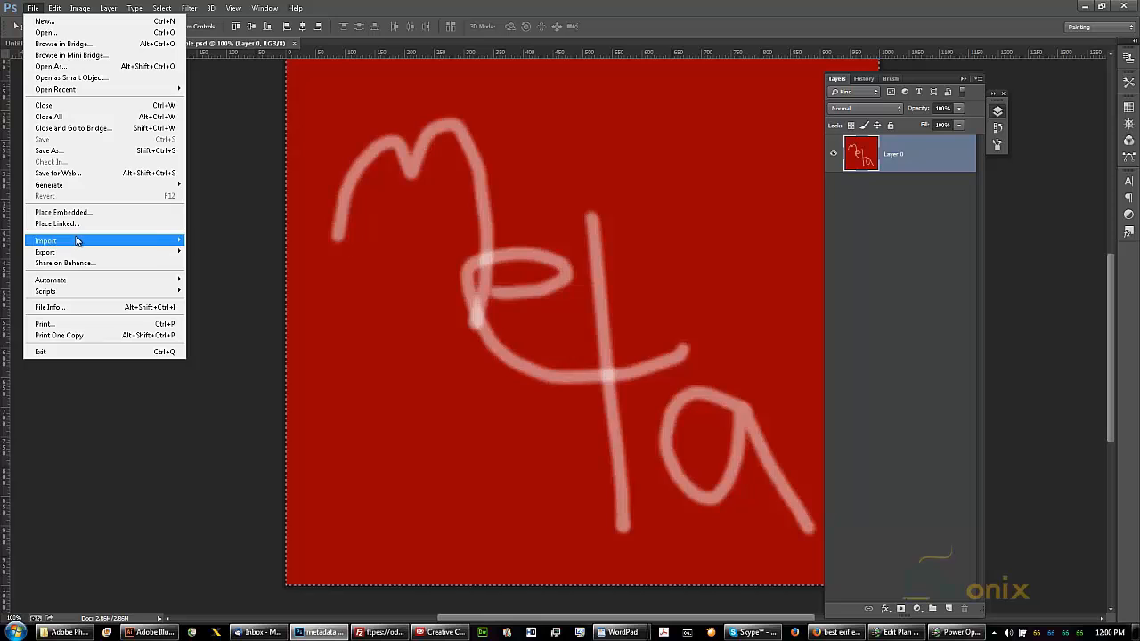
mouse_move(76, 239)
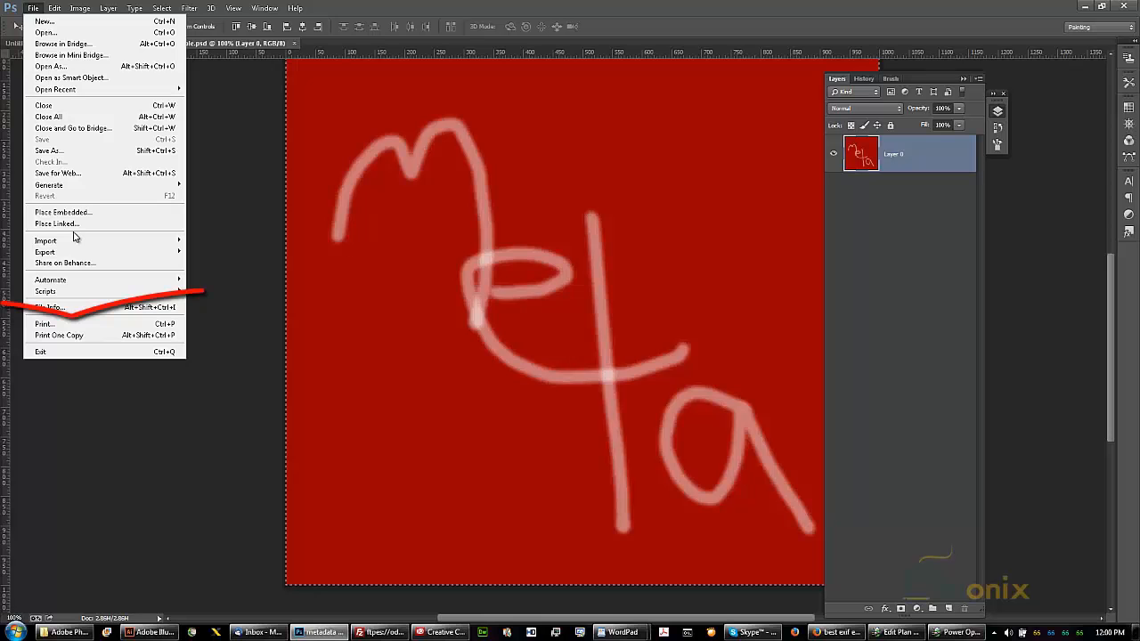
left_click(48, 311)
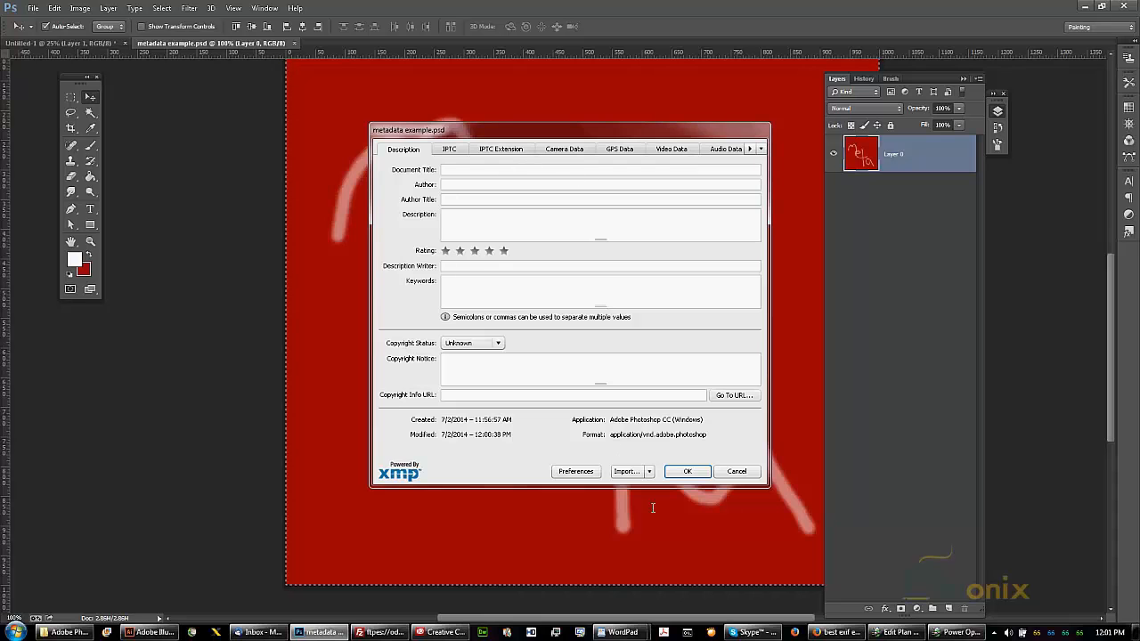
Examine the Description metadata fields, from document title and author through keywords to the copyright notice and copyright URL
left_click(463, 169)
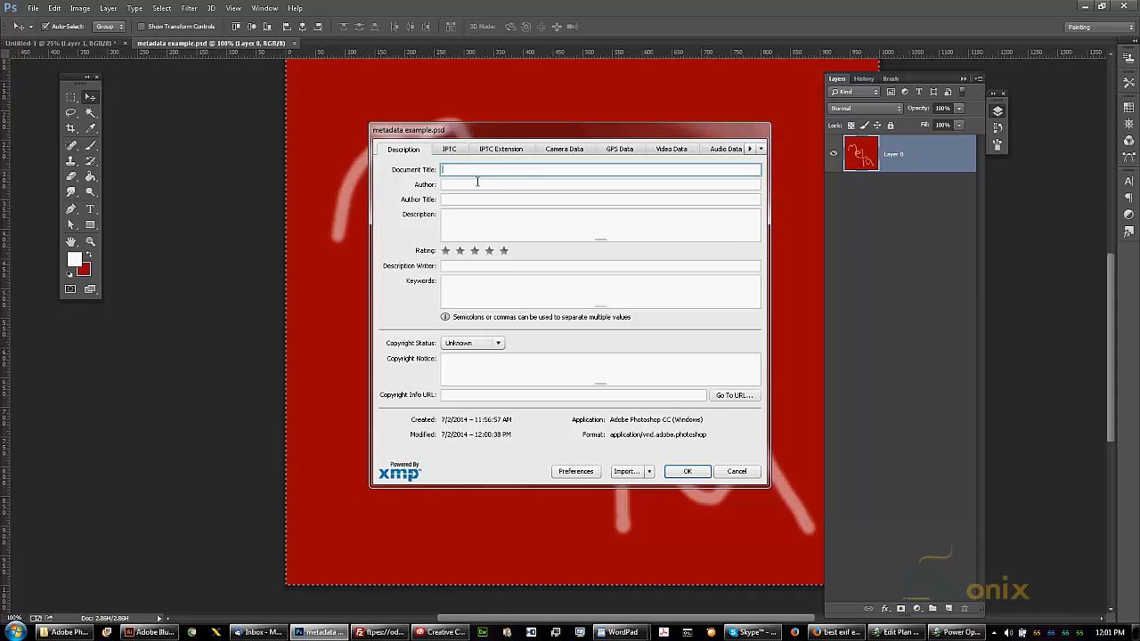
left_click(469, 185)
left_click(469, 199)
left_click(464, 219)
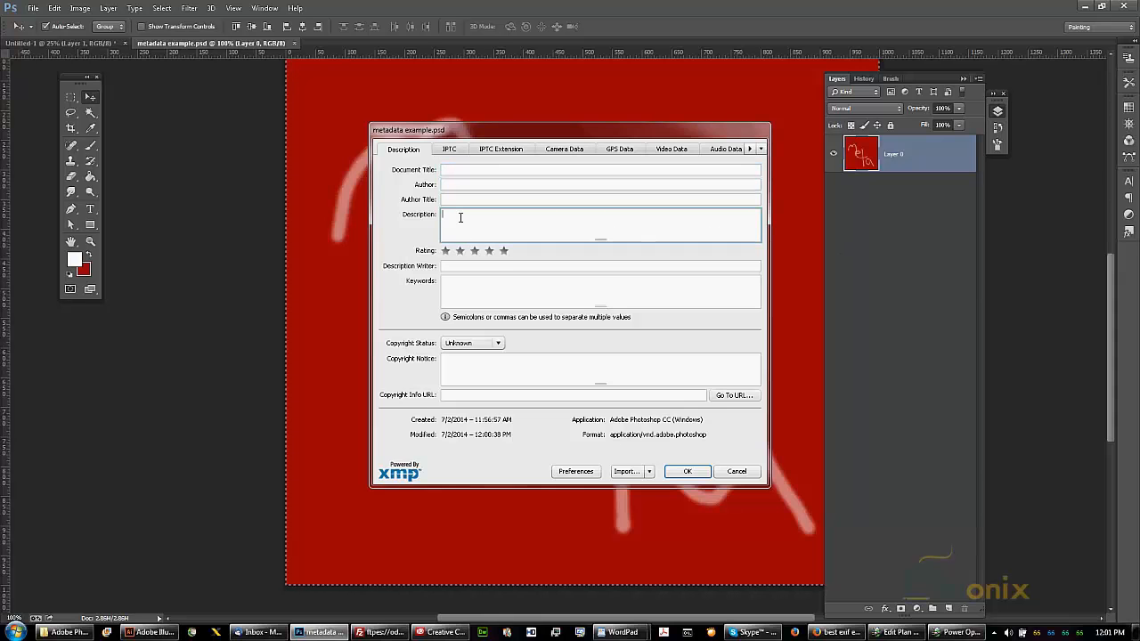
left_click(450, 267)
left_click(451, 295)
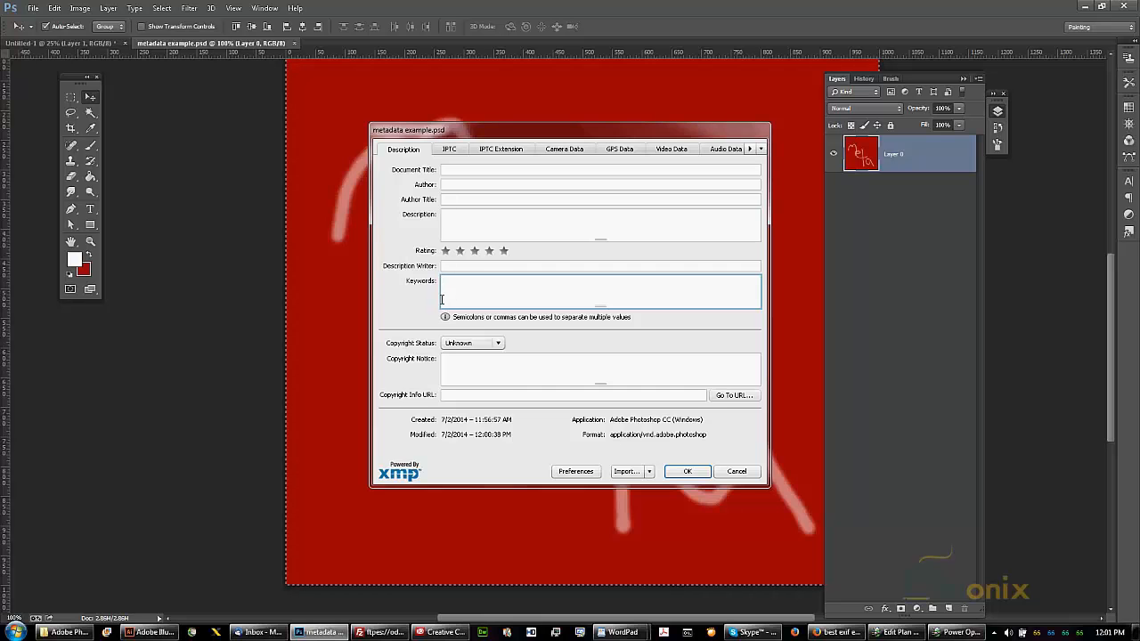
left_click(507, 373)
left_click(499, 396)
left_click(497, 373)
left_click(491, 395)
left_click(533, 383)
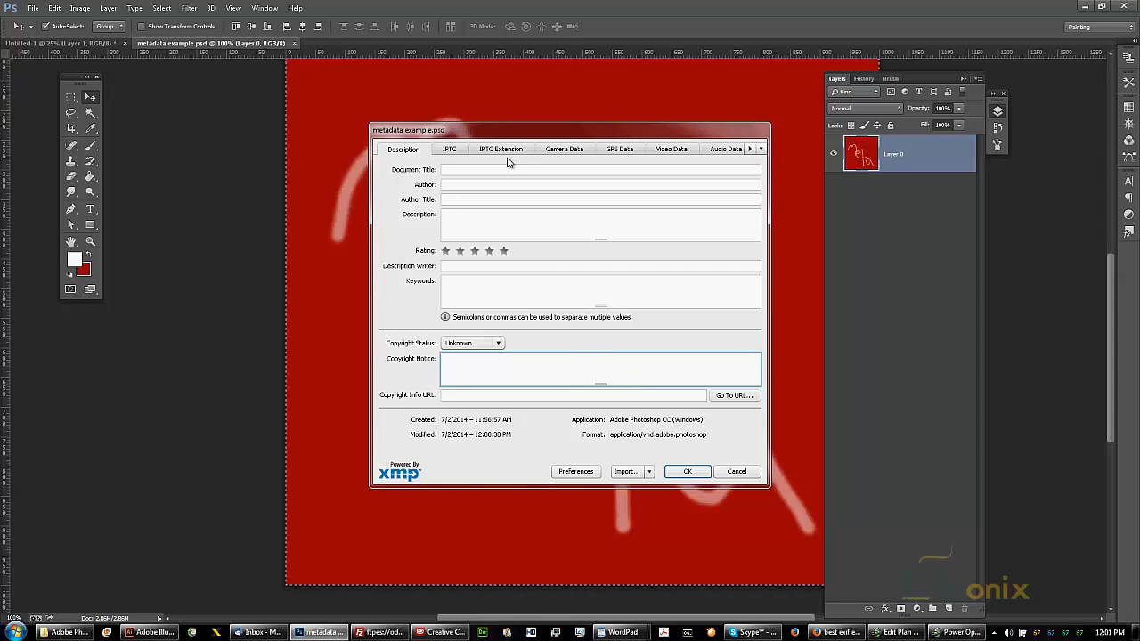
Look through the remaining metadata categories up to Advanced and the list of available categories, and return to the first ones
left_click(750, 149)
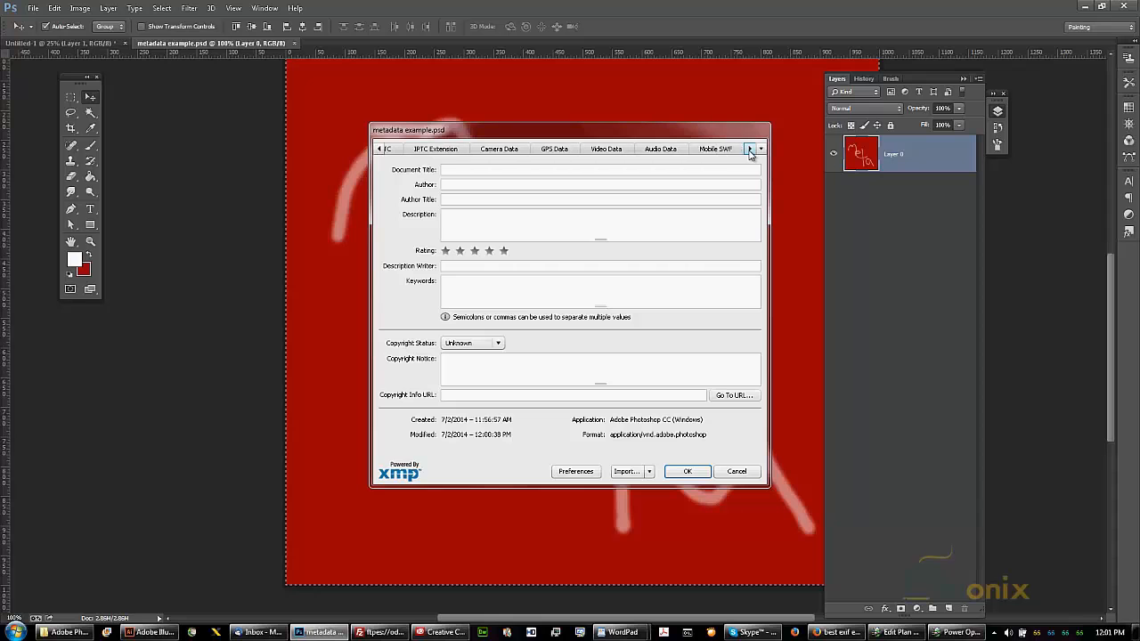
left_click(743, 155)
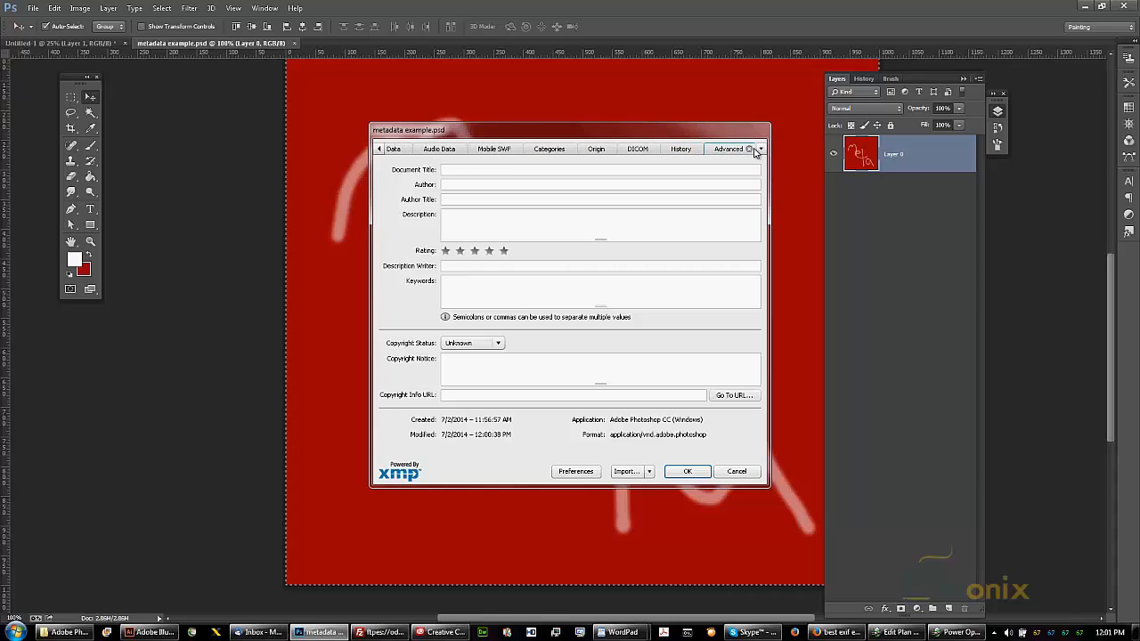
left_click(761, 150)
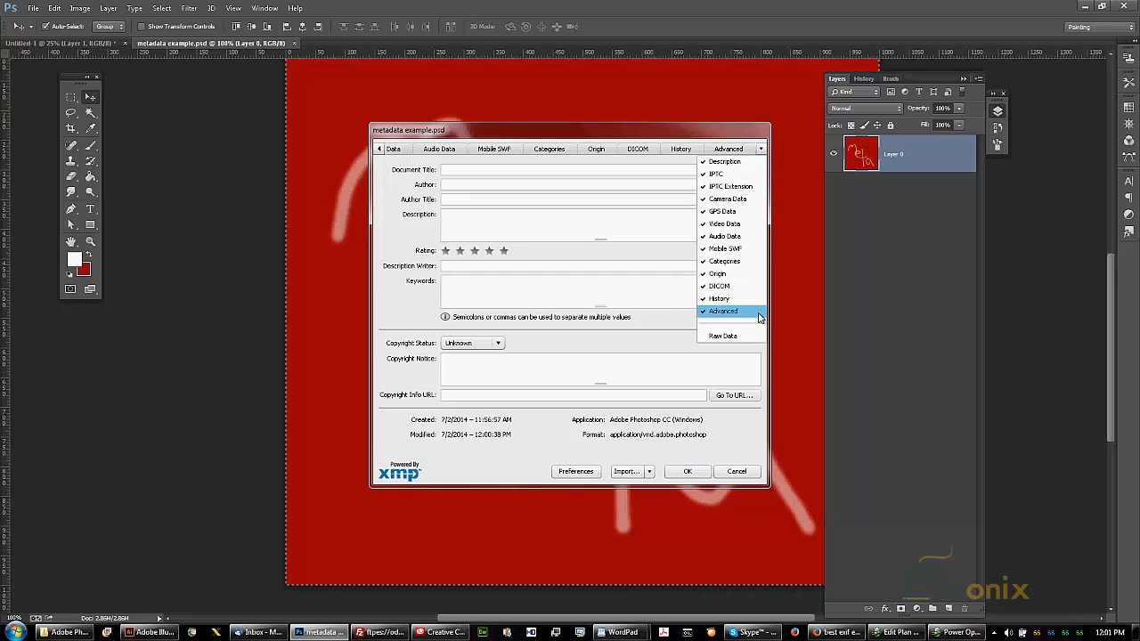
left_click(379, 149)
left_click(378, 149)
left_click(379, 149)
left_click(378, 147)
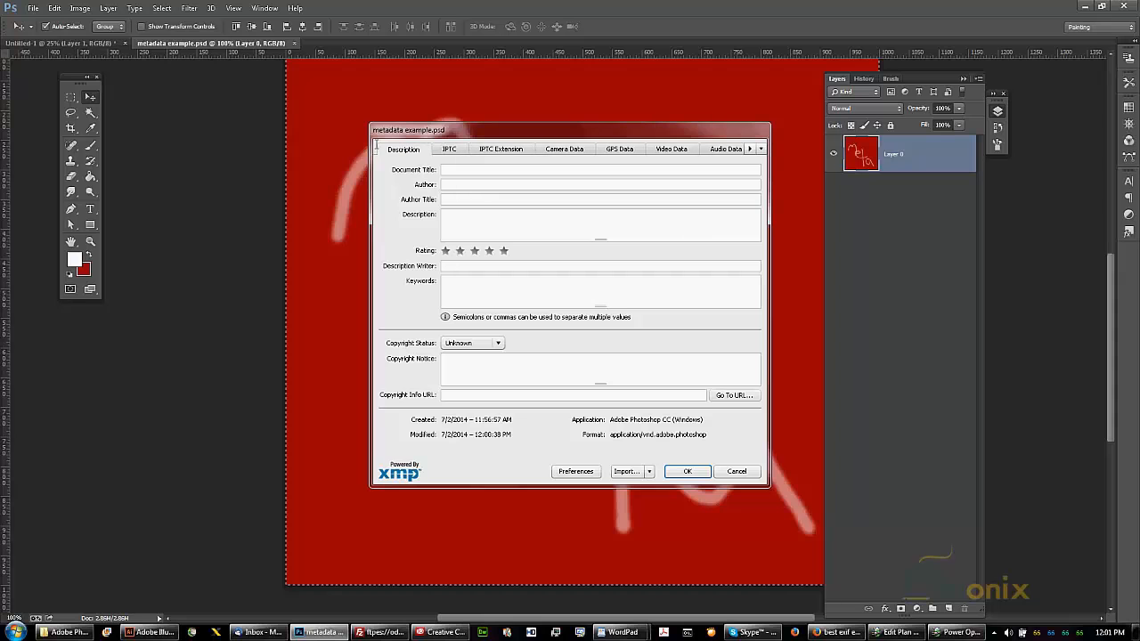
Review which details belong in the title, author, author title, description, keywords and copyright fields
left_click(456, 169)
left_click(455, 185)
left_click(453, 200)
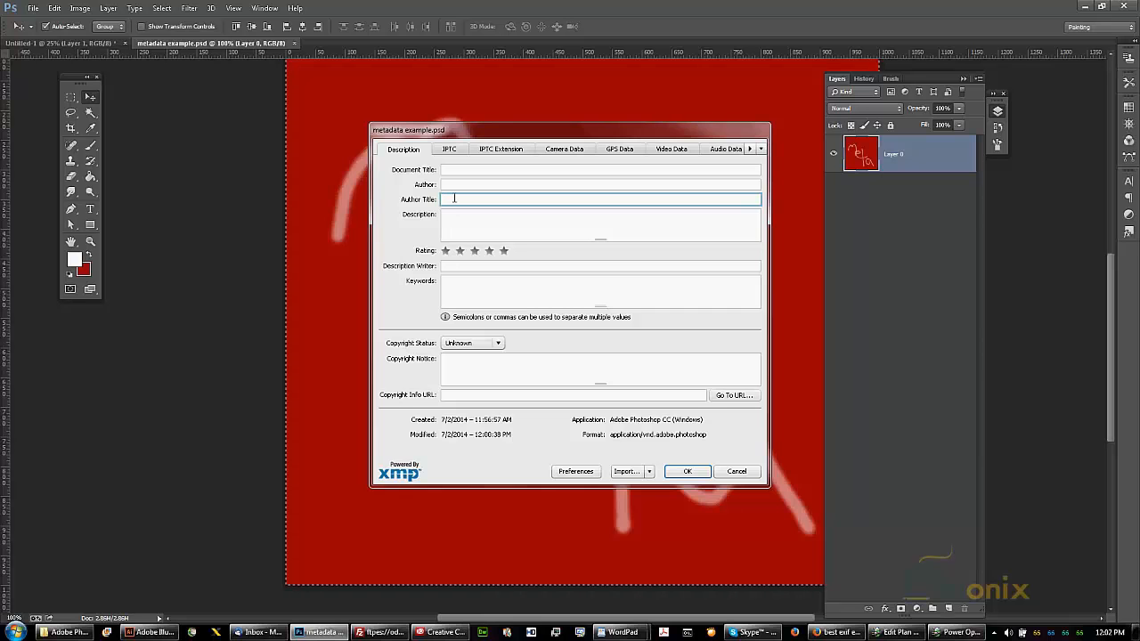
left_click(498, 219)
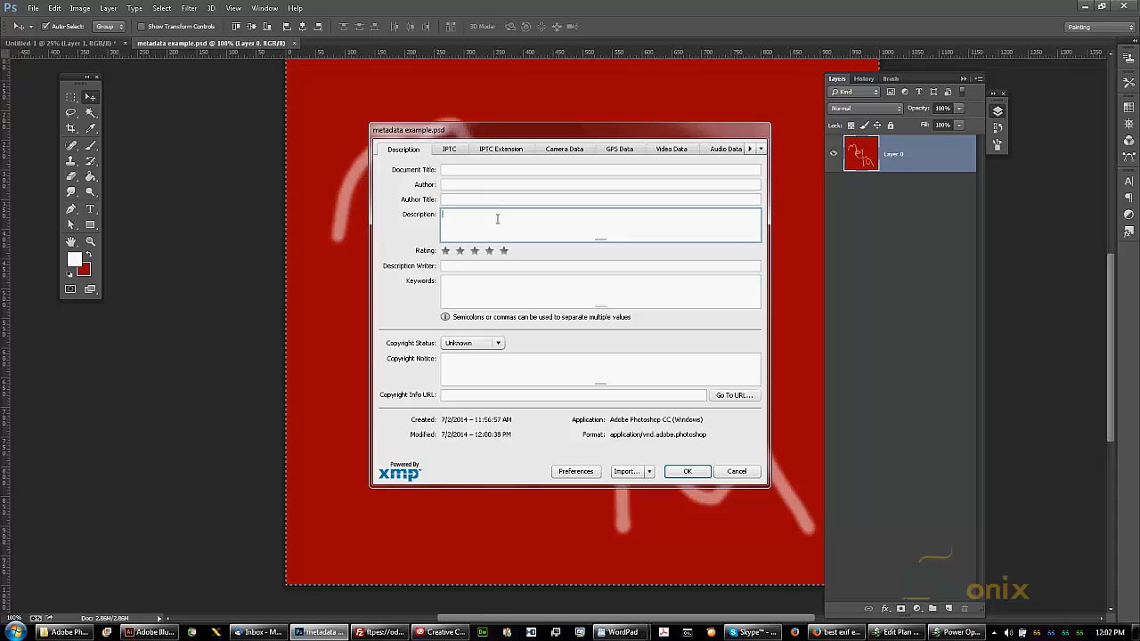
left_click(472, 186)
left_click(468, 223)
left_click(469, 171)
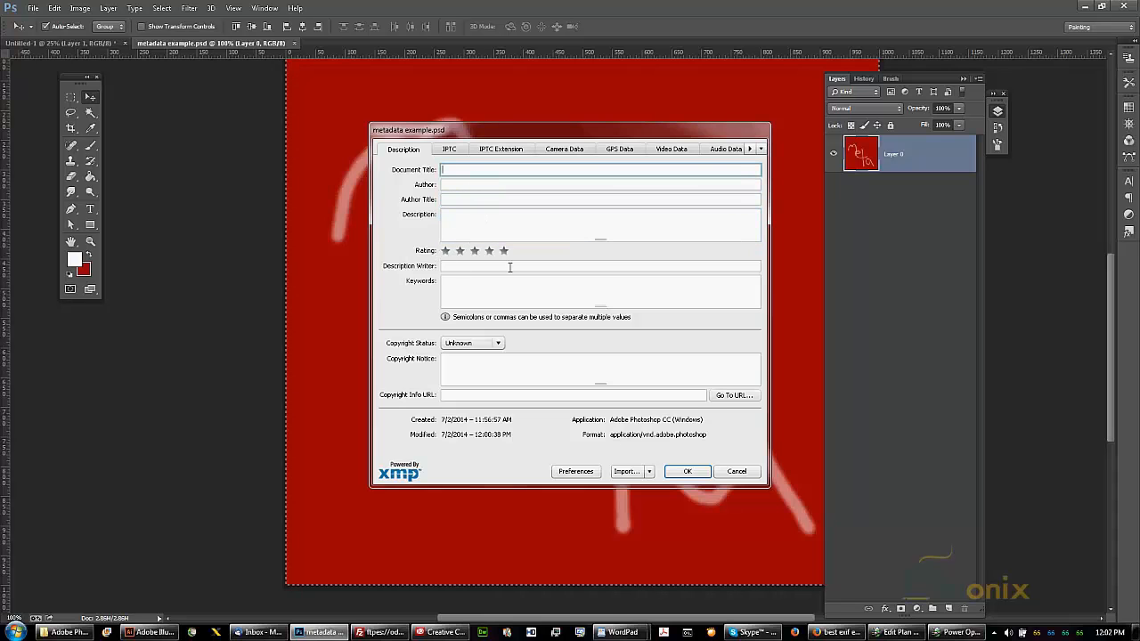
left_click(453, 288)
left_click(450, 396)
left_click(454, 374)
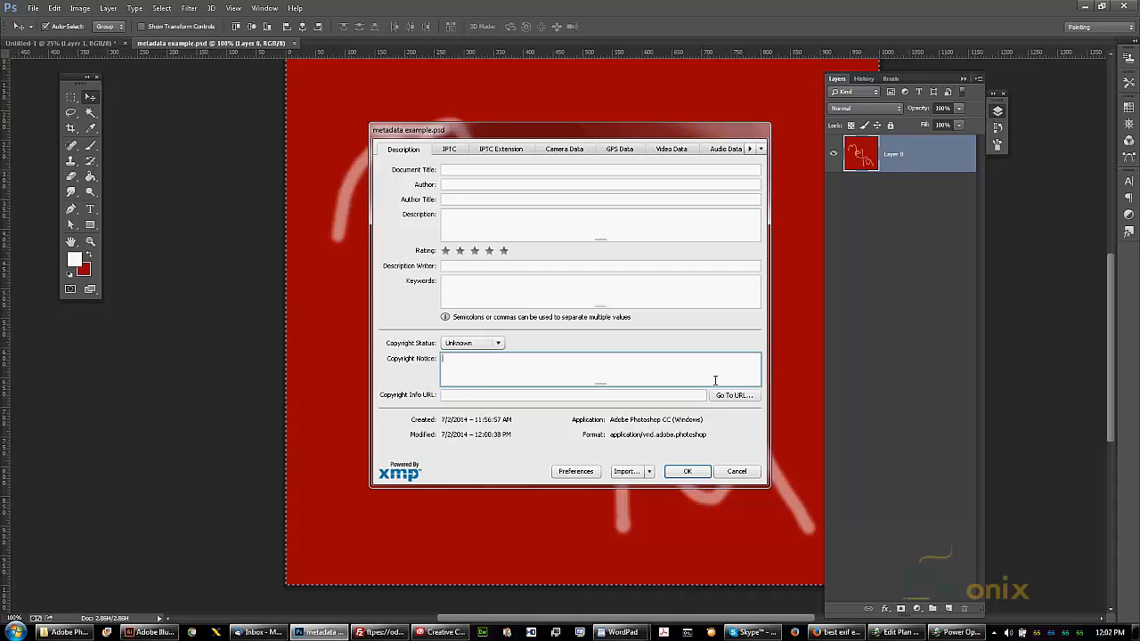
Compare the purpose of the Keywords and Copyright Notice fields, and examine the available copyright status options
left_click(481, 289)
left_click(469, 366)
left_click(480, 294)
left_click(459, 370)
left_click(455, 290)
left_click(461, 363)
left_click(481, 295)
left_click(457, 361)
left_click(473, 288)
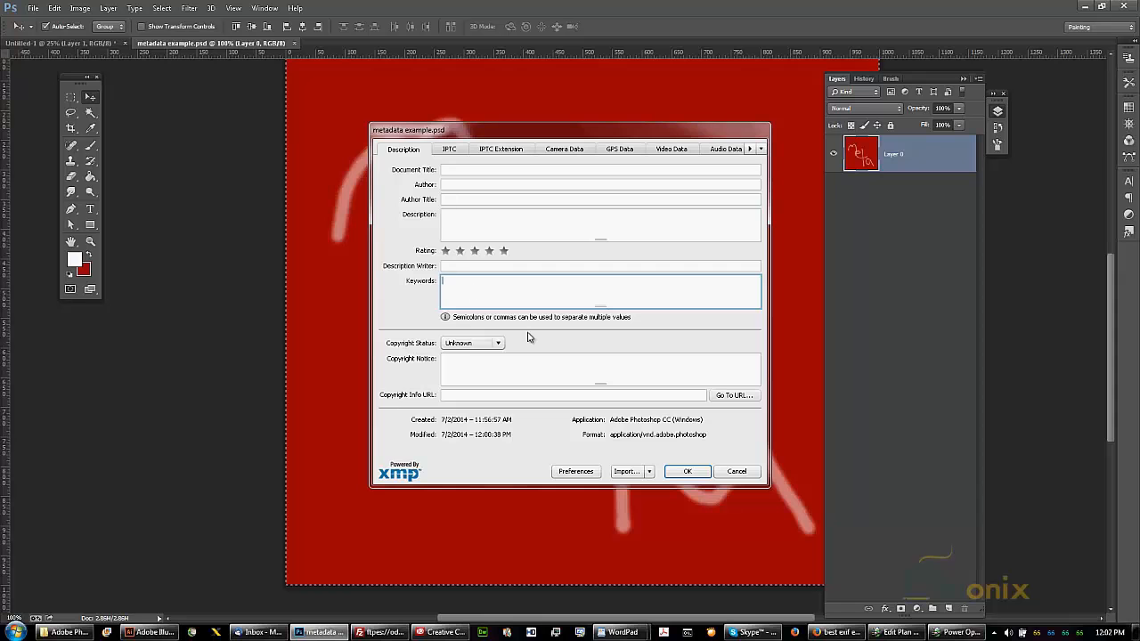
left_click(444, 380)
left_click(460, 303)
left_click(451, 378)
left_click(463, 343)
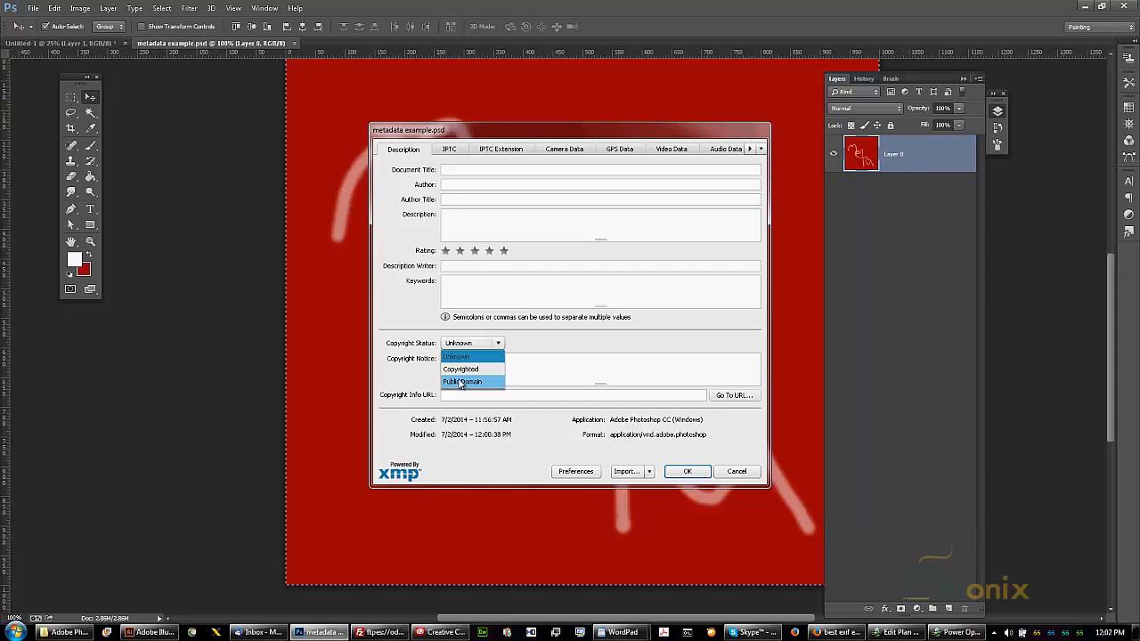
left_click(395, 305)
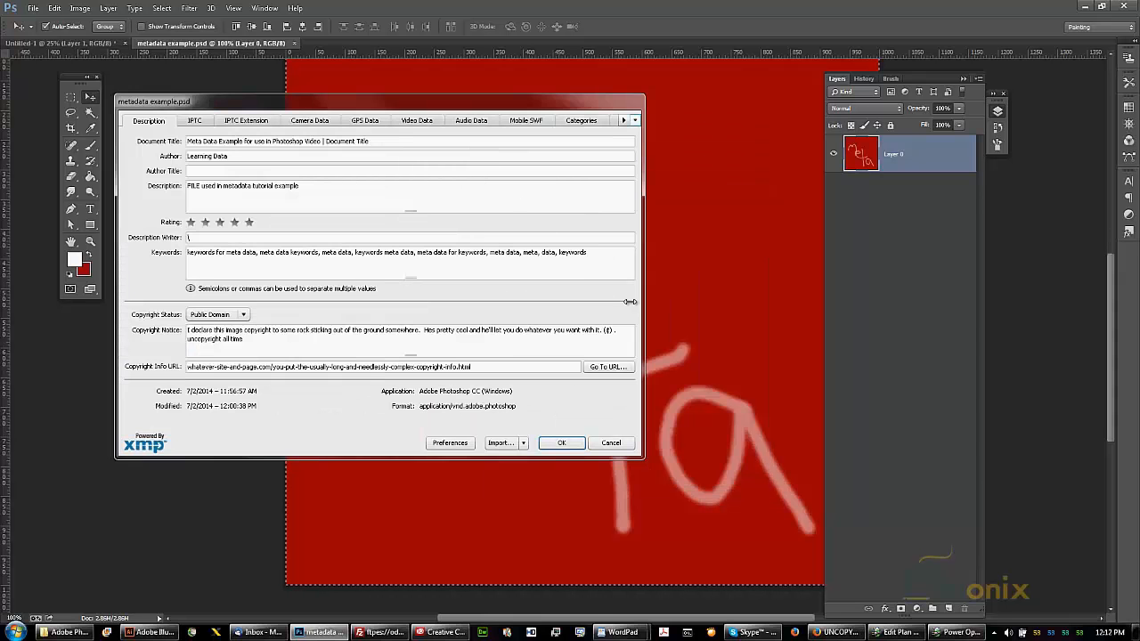
Widen the metadata dialog to fit all category names, and examine the comma-separated keywords and the copyright notice
left_click_drag(644, 305, 820, 305)
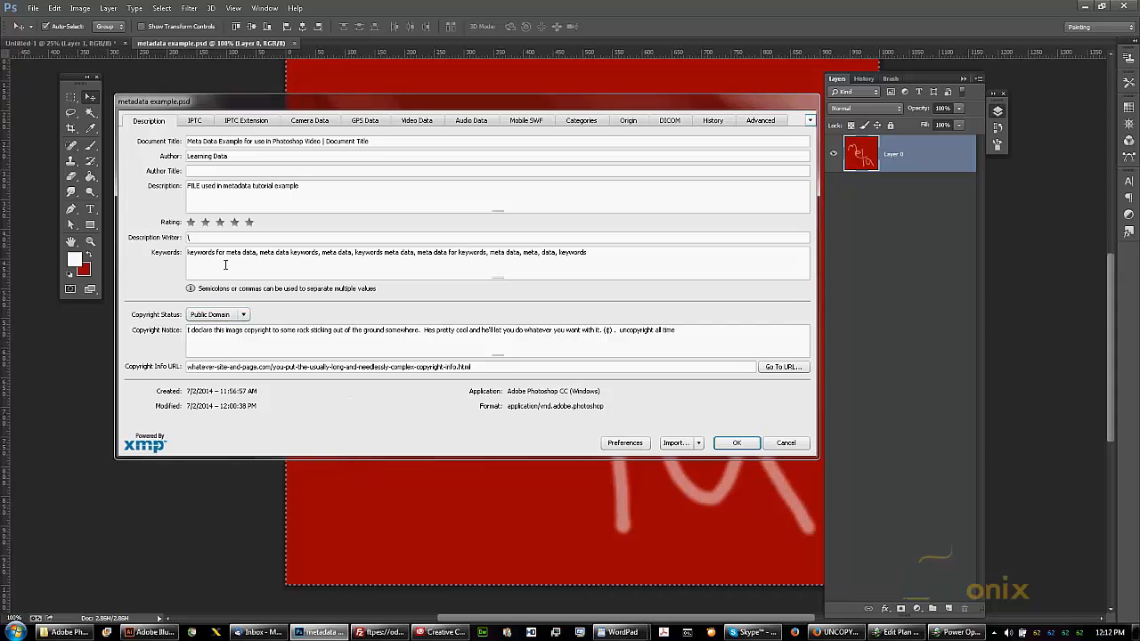
triple_click(489, 256)
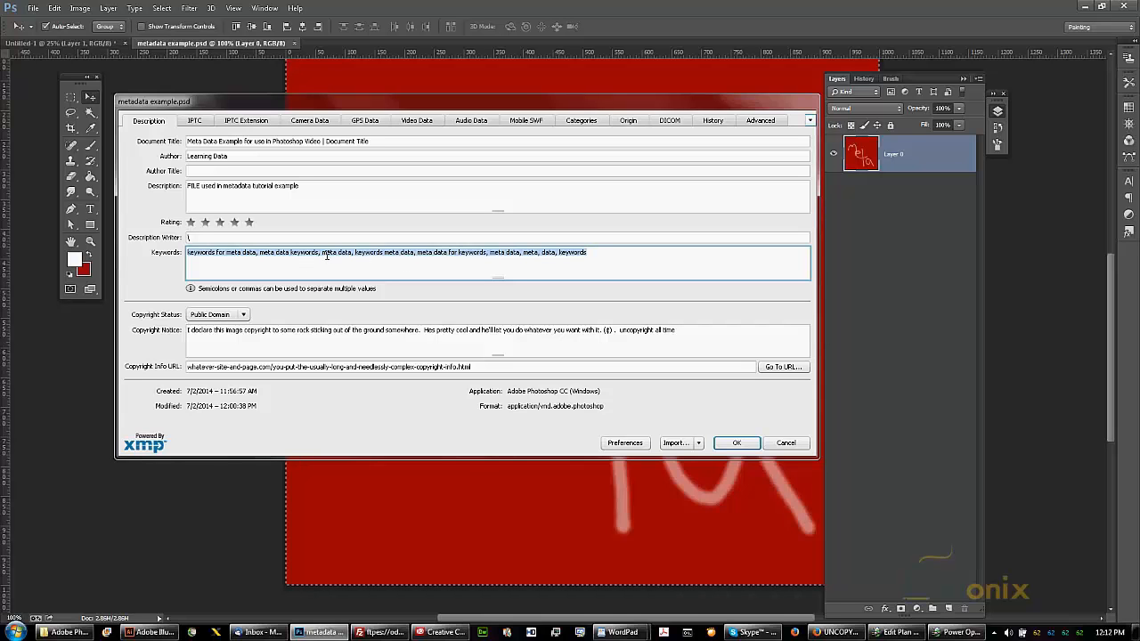
left_click(319, 253)
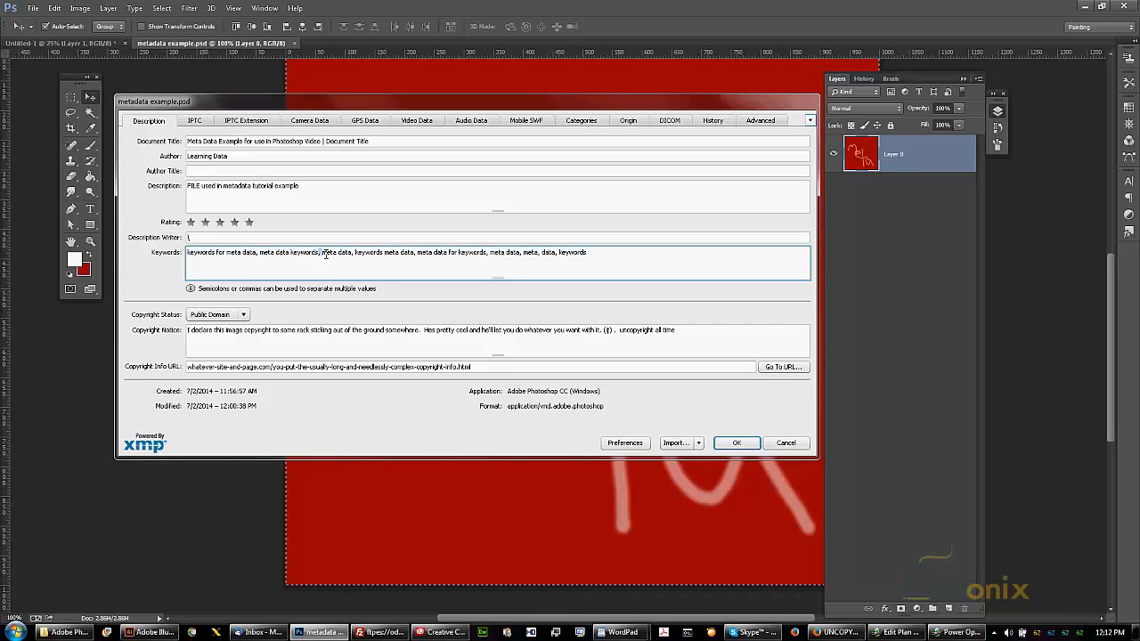
left_click_drag(325, 255, 353, 255)
left_click(306, 415)
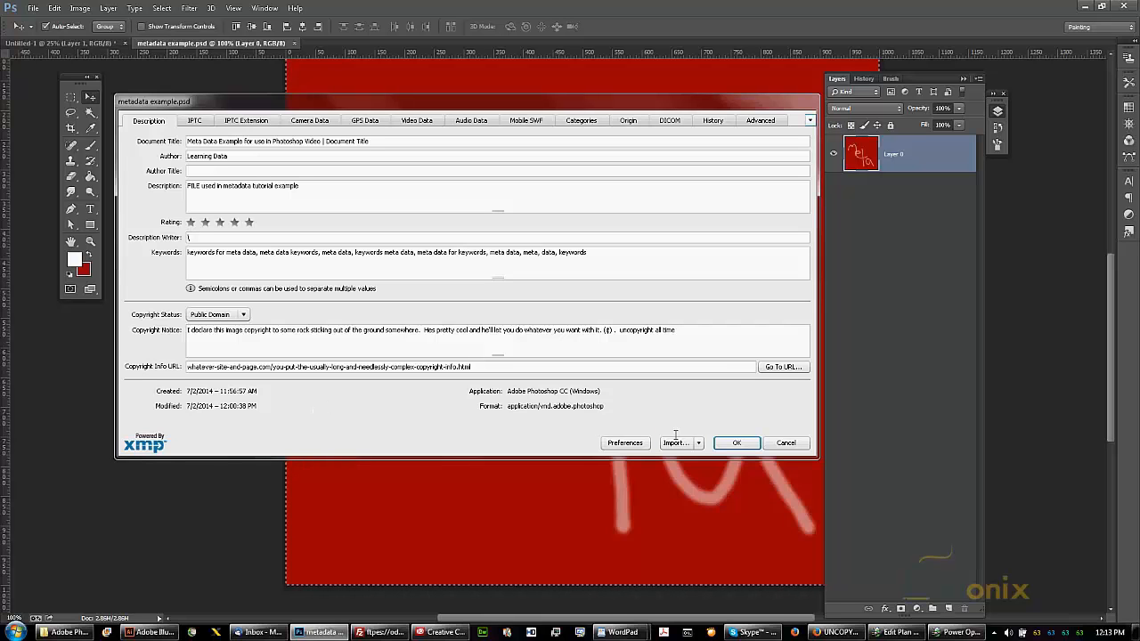
left_click(712, 352)
left_click(710, 348)
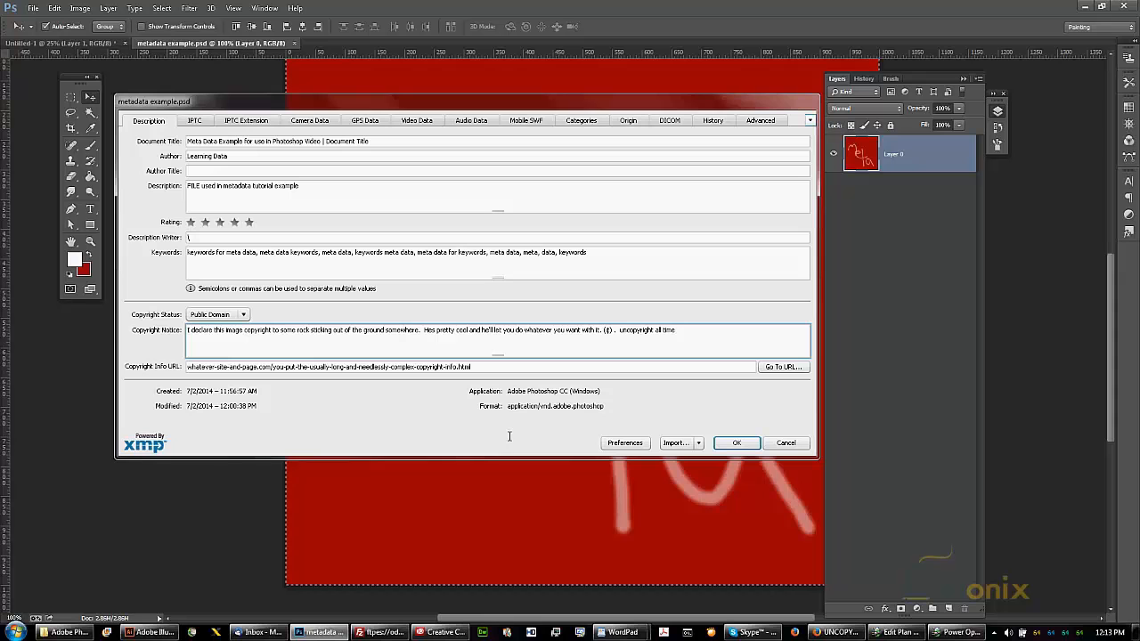
Try the Copyrighted option as the image's copyright status, and set the status back to Public Domain
left_click(242, 316)
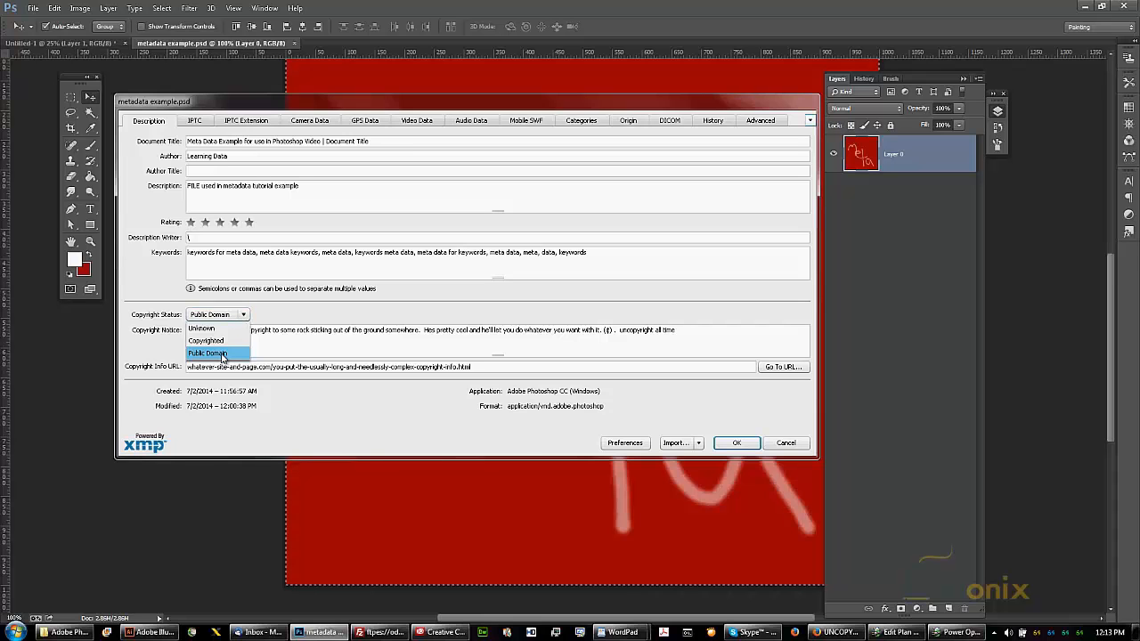
left_click(225, 354)
left_click(215, 315)
left_click(216, 344)
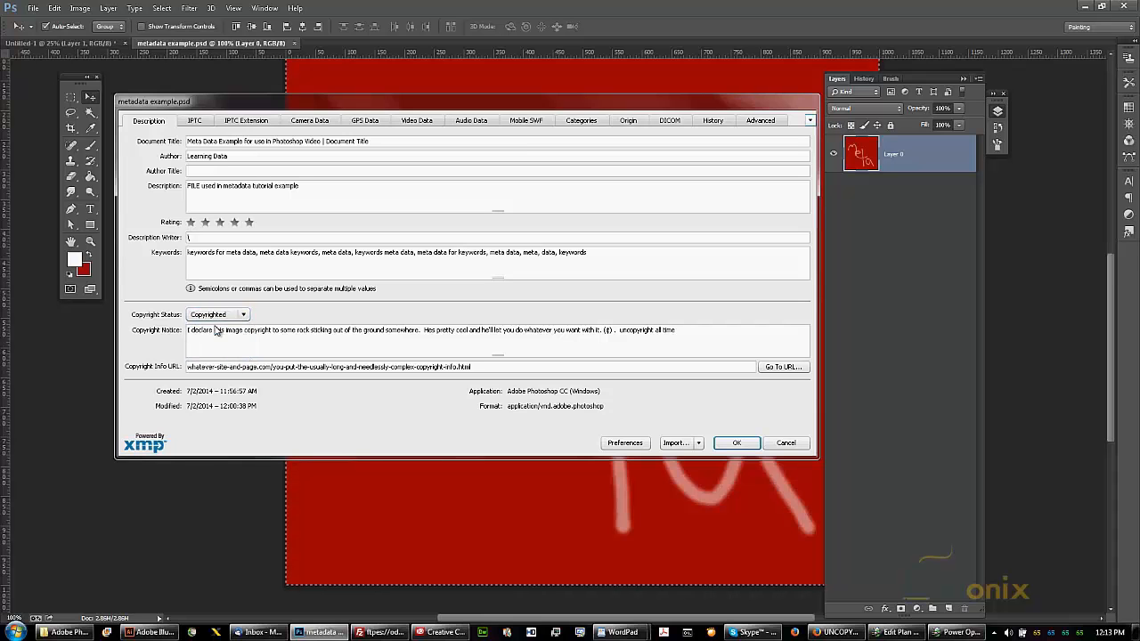
left_click(239, 316)
left_click(224, 358)
View the IPTC contact fields and return to the Description metadata
left_click(194, 120)
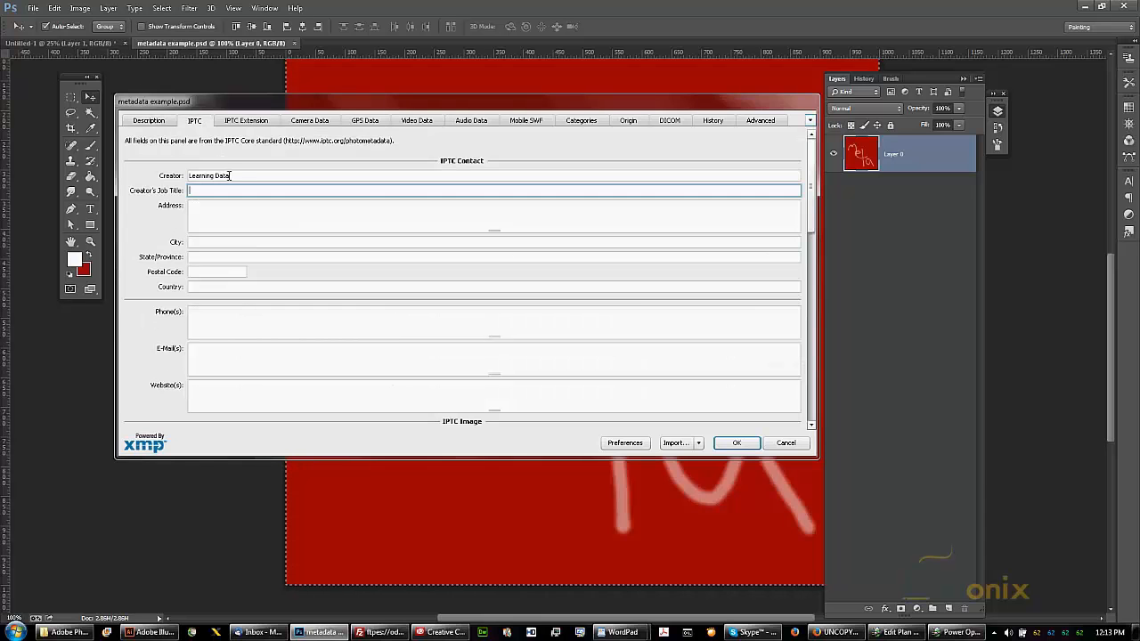
left_click(160, 120)
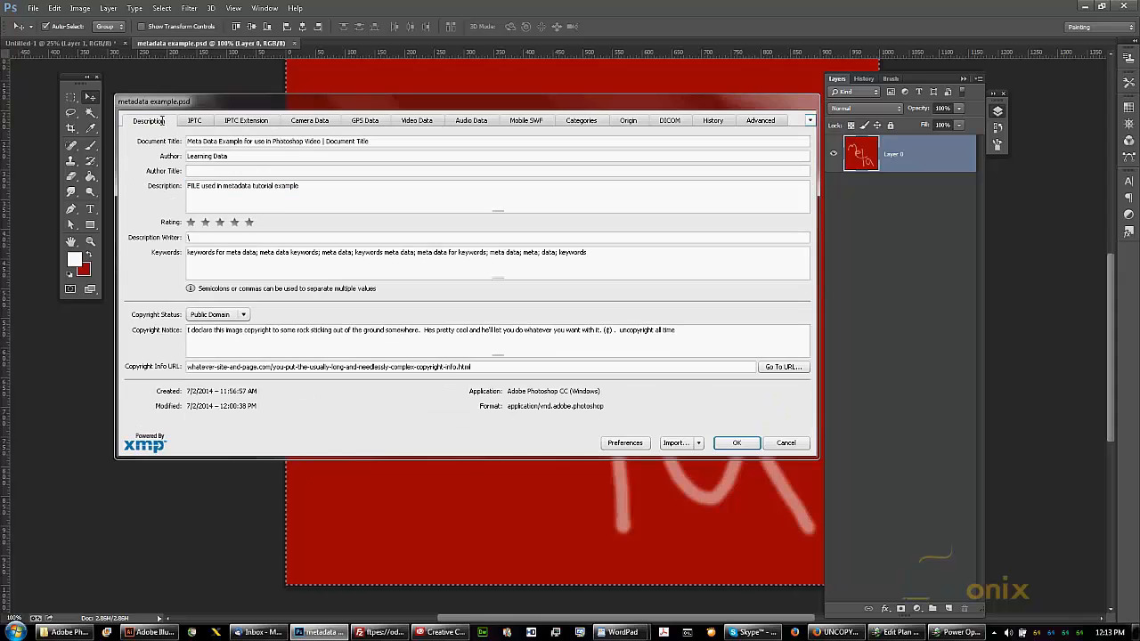
Compare the Description author with the IPTC Creator, and examine the IPTC Contact fields such as Creator's Job Title, address and phone
triple_click(200, 157)
left_click(193, 121)
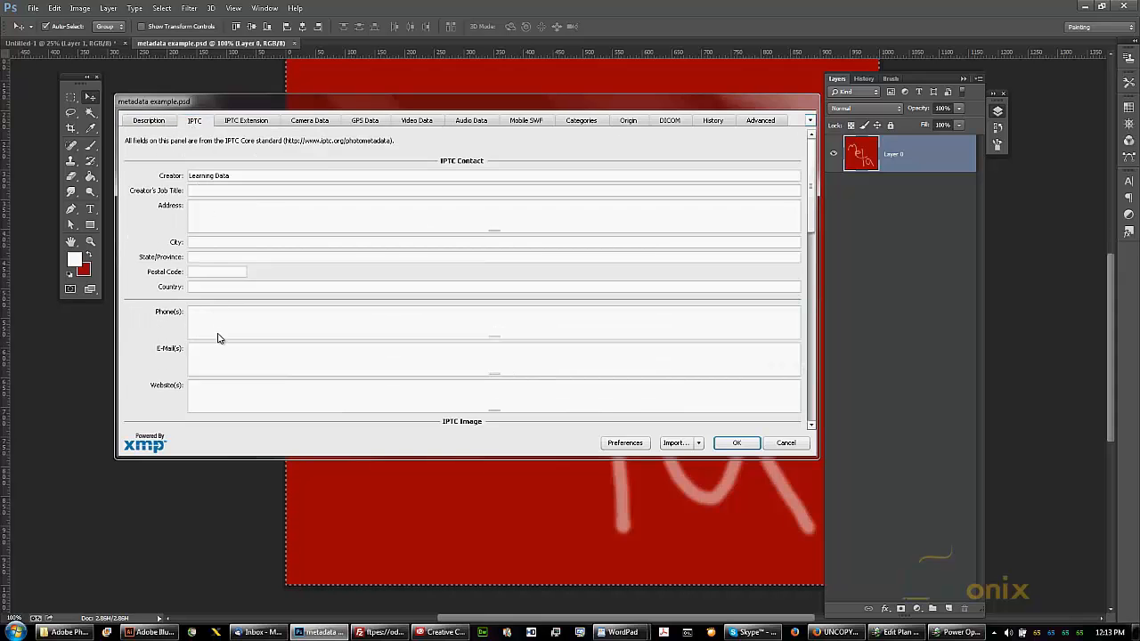
left_click_drag(811, 185, 790, 160)
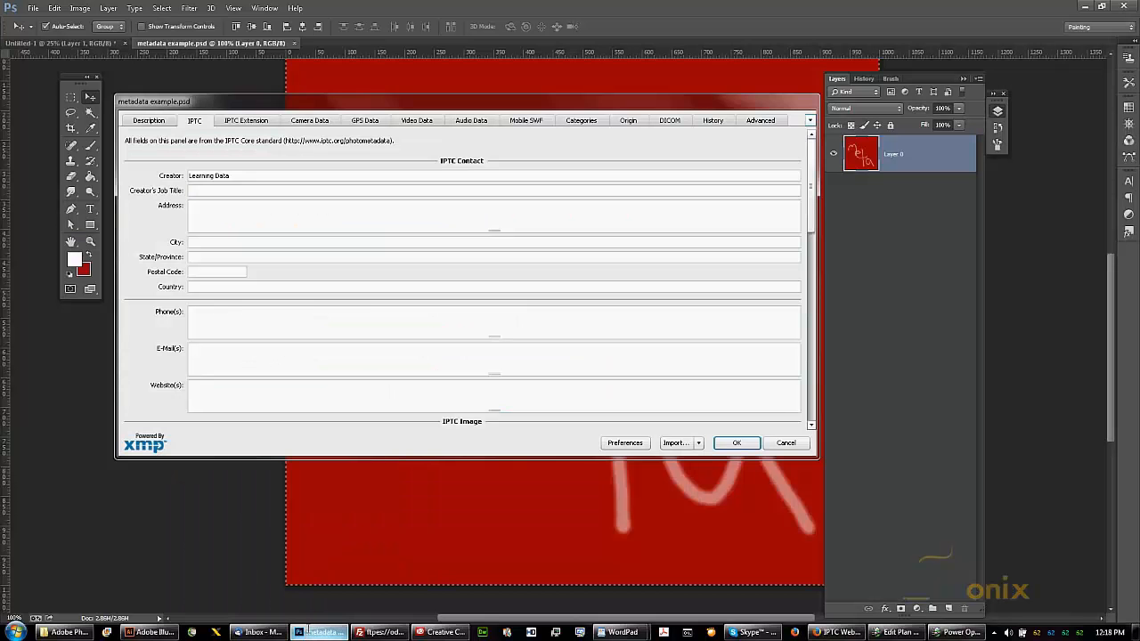
left_click(321, 633)
left_click(222, 188)
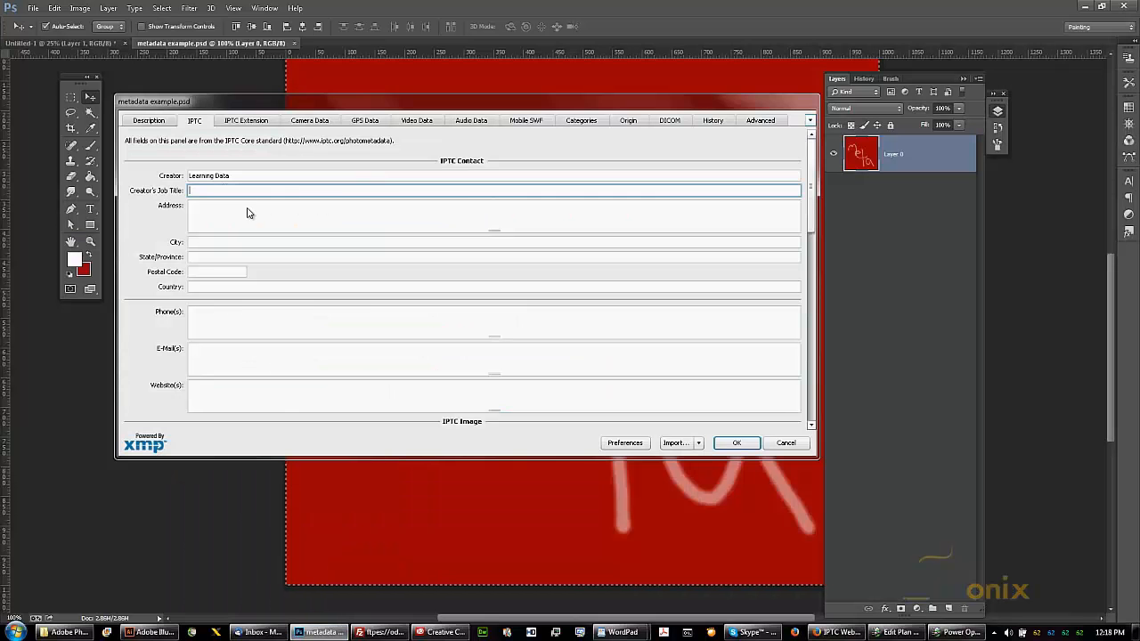
scroll(337, 336, "down", 1)
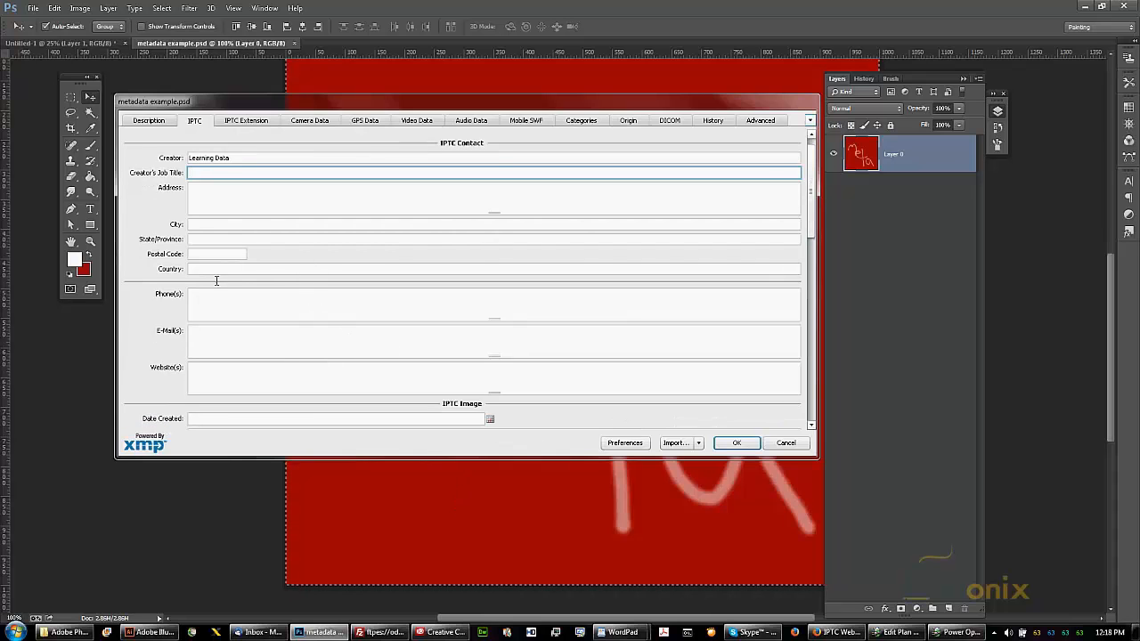
scroll(355, 396, "down", 3)
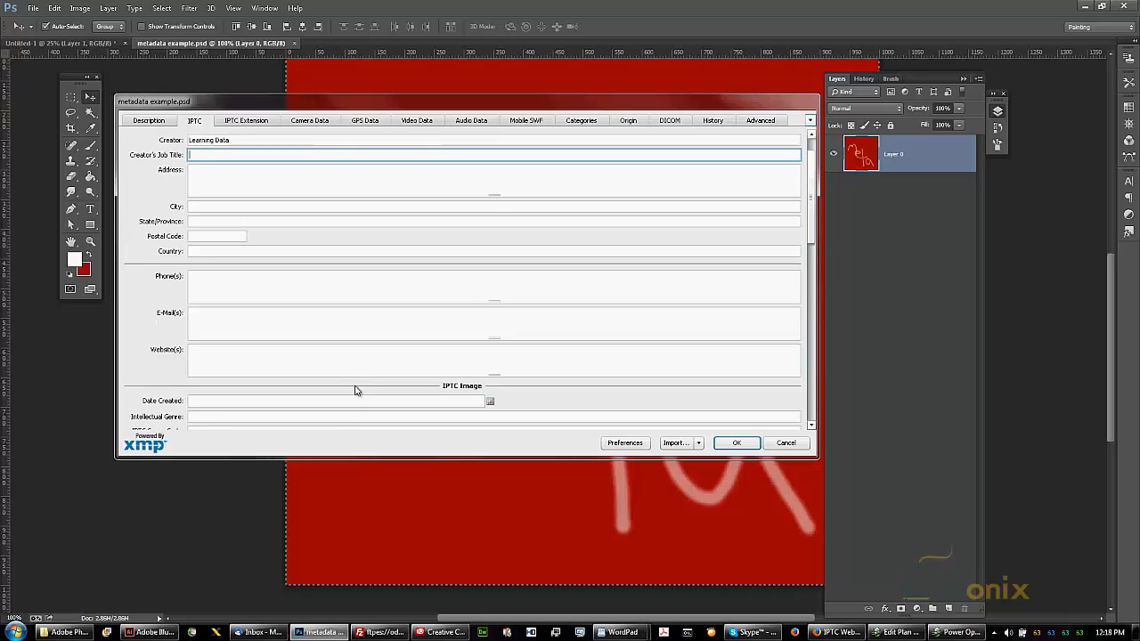
View the IPTC Extension category briefly, and go back to the IPTC fields to review the contact and image sections
left_click(248, 122)
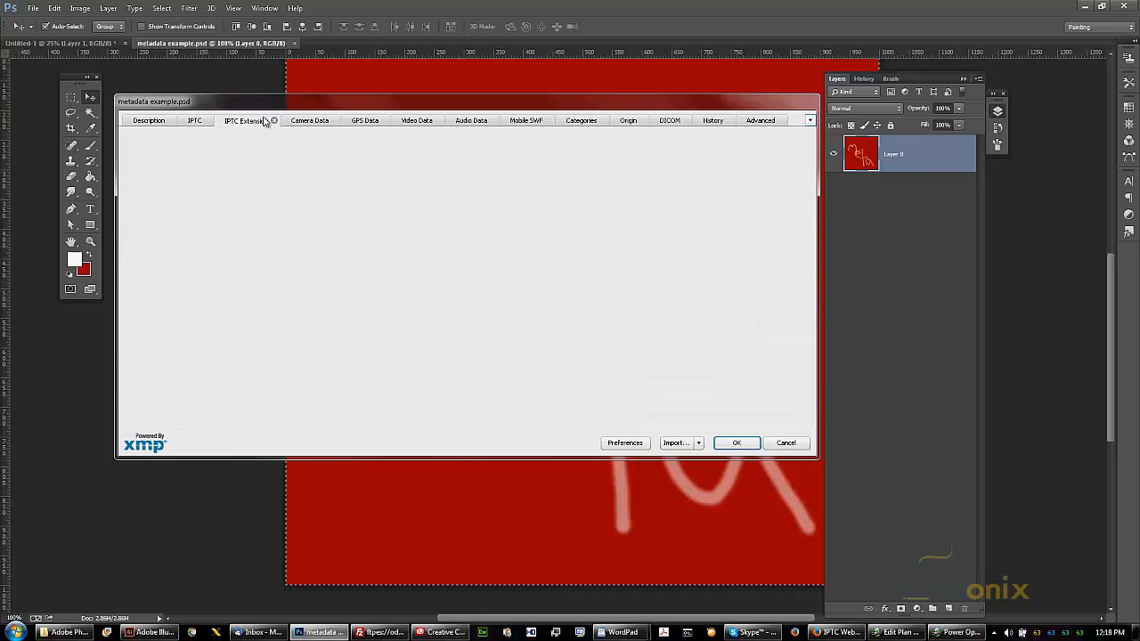
left_click(204, 124)
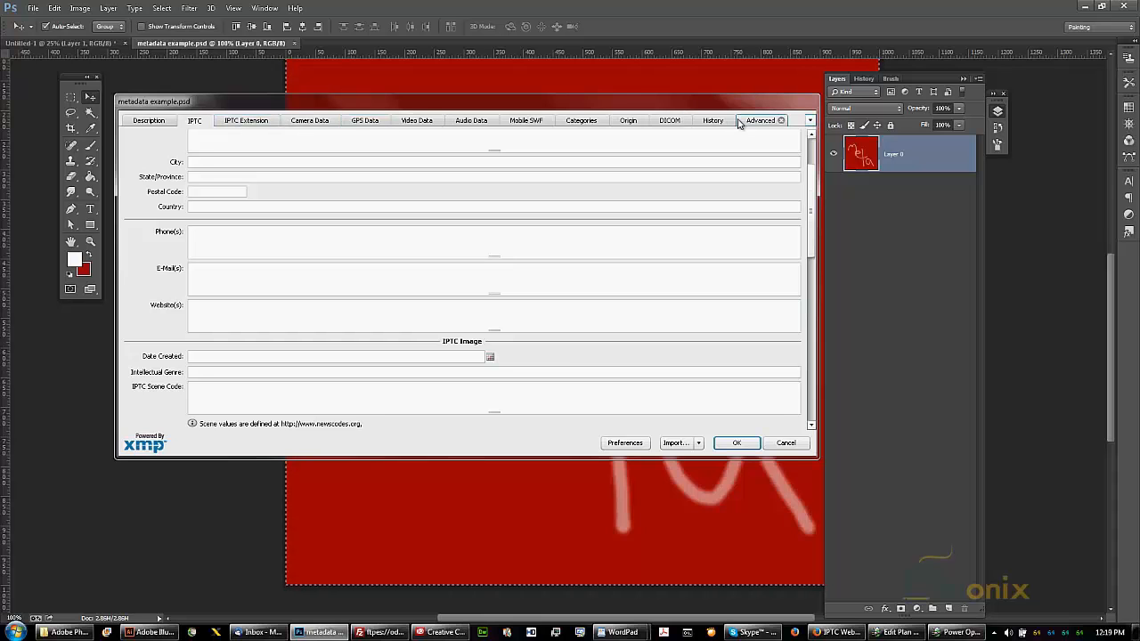
scroll(748, 142, "down", 1)
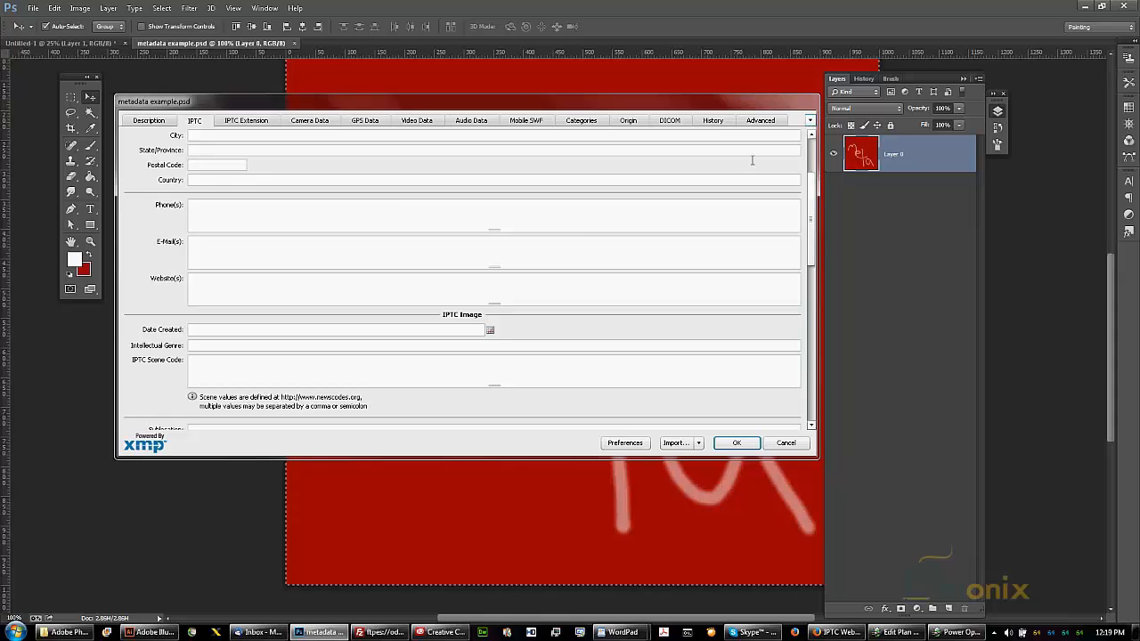
scroll(754, 142, "up", 3)
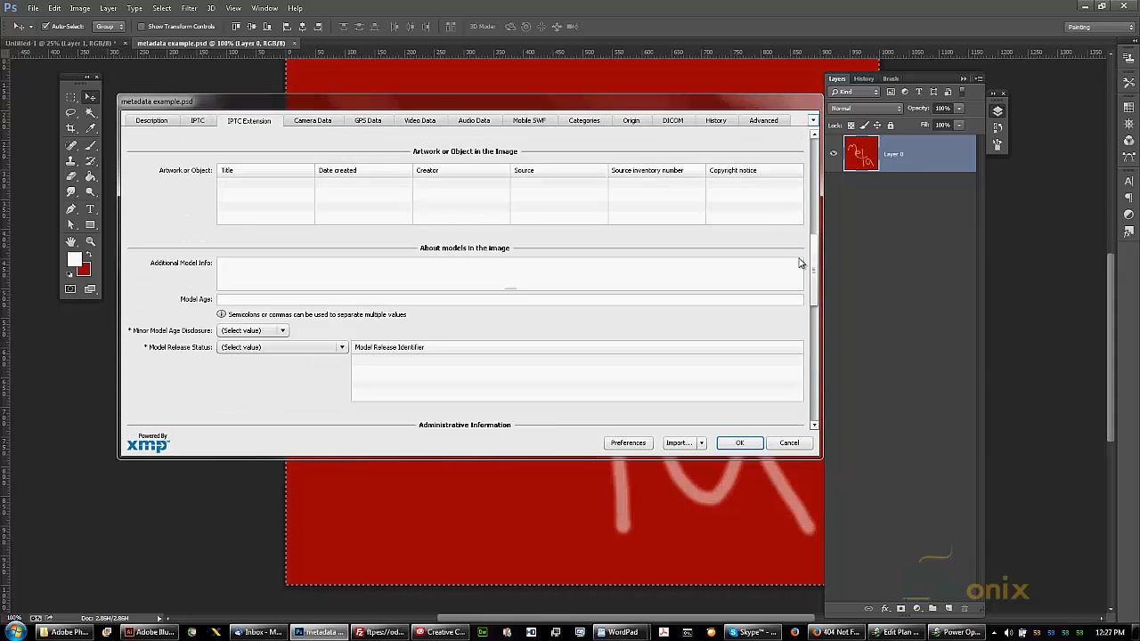
Examine the IPTC Extension fields for location, featured organisation, artwork and models in the image
scroll(815, 270, "up", 5)
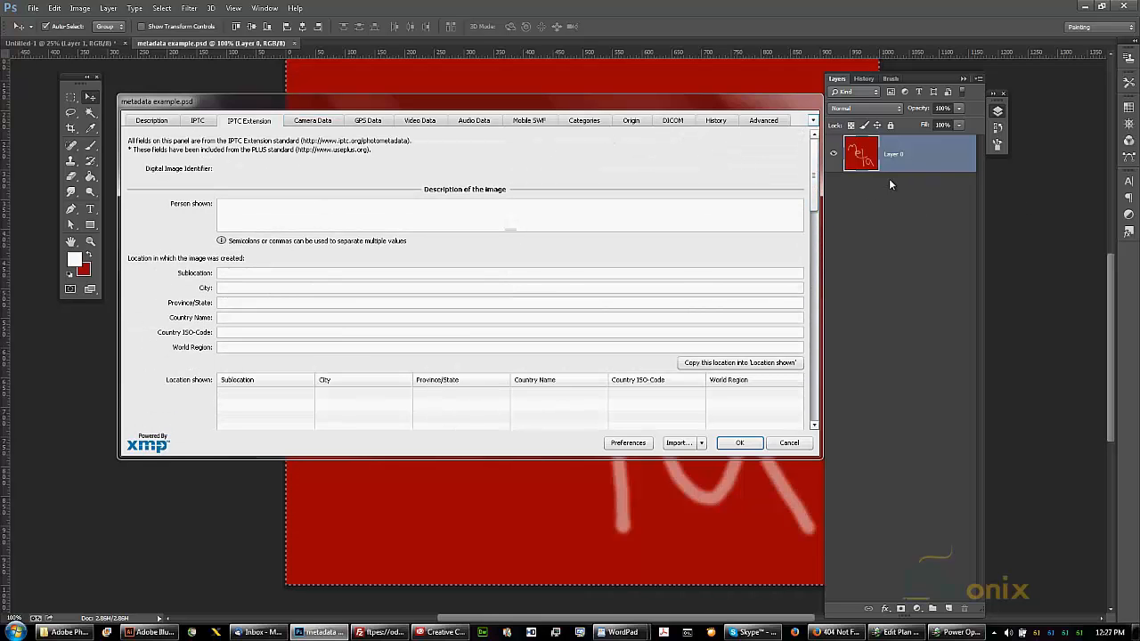
scroll(823, 216, "down", 3)
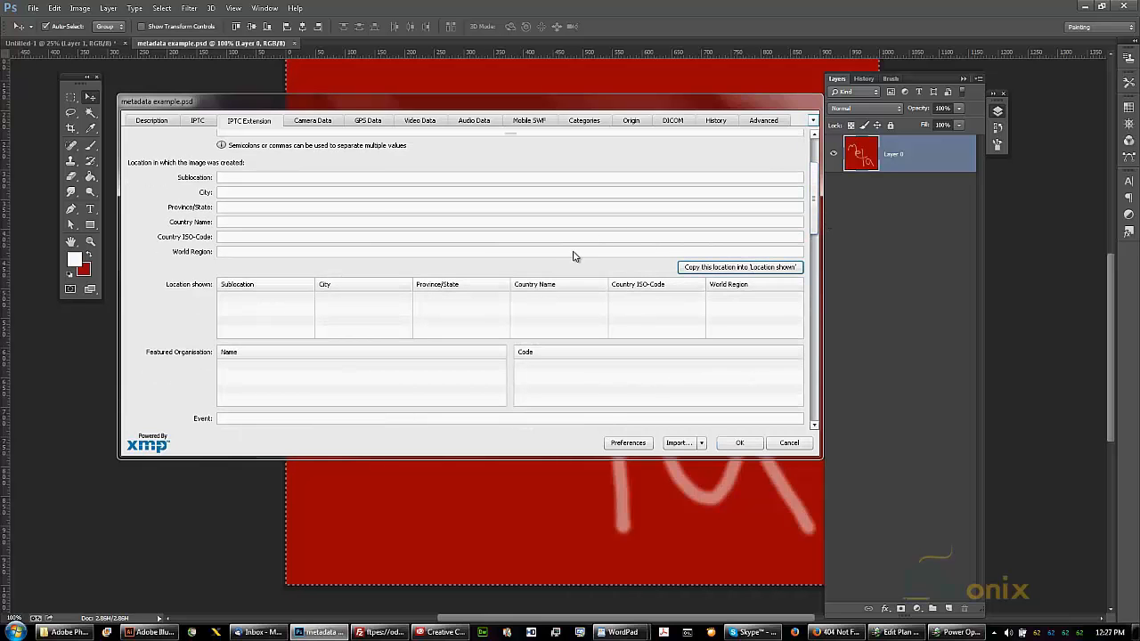
left_click_drag(814, 218, 836, 448)
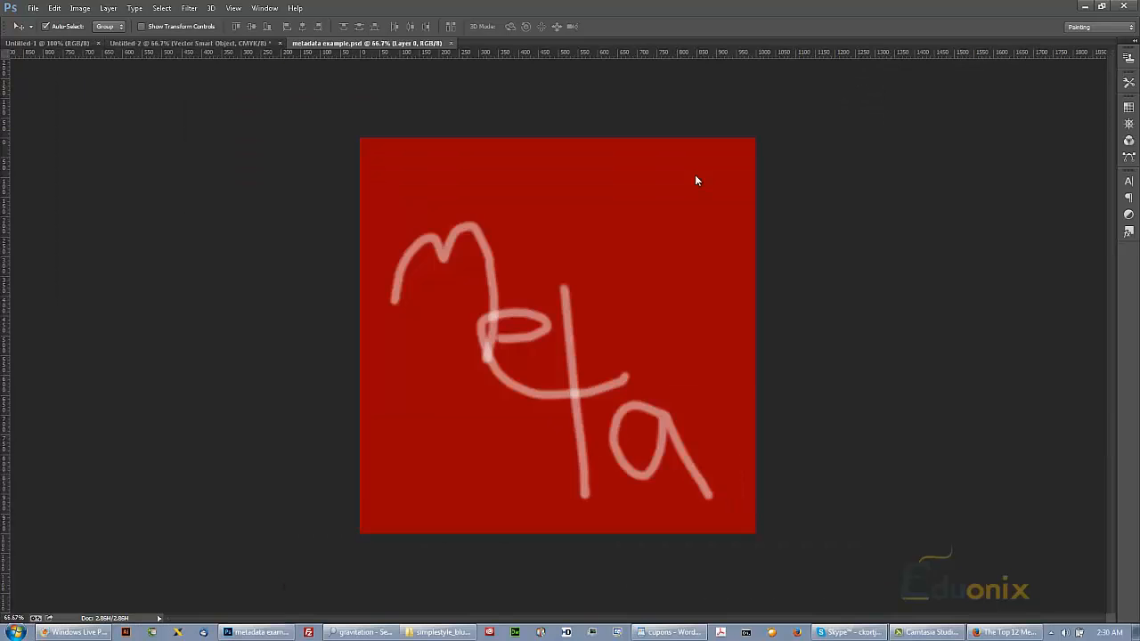
Reopen File Info for metadata example.psd and review its Description fields, including the Copyright Info URL and Document Title
key("ctrl+alt+shift+i")
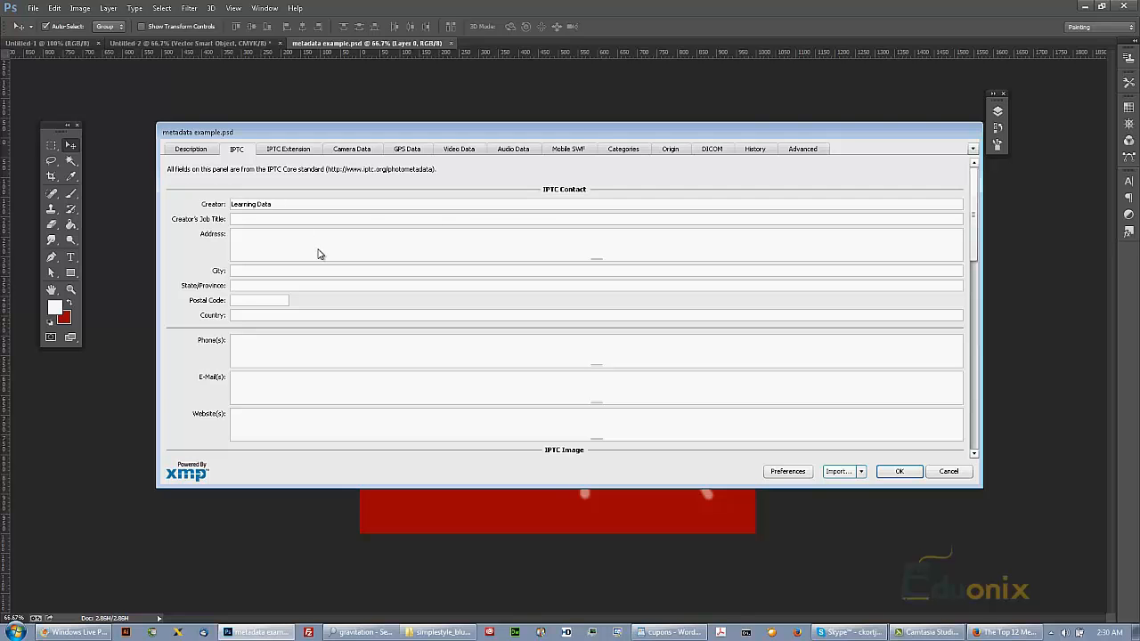
left_click(190, 149)
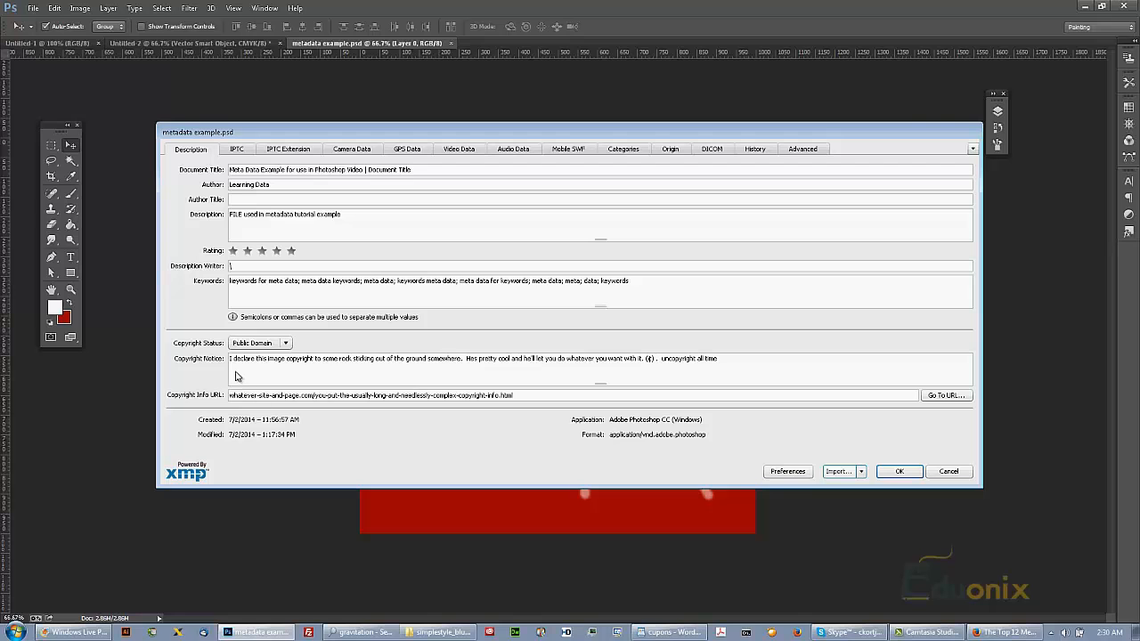
left_click(240, 401)
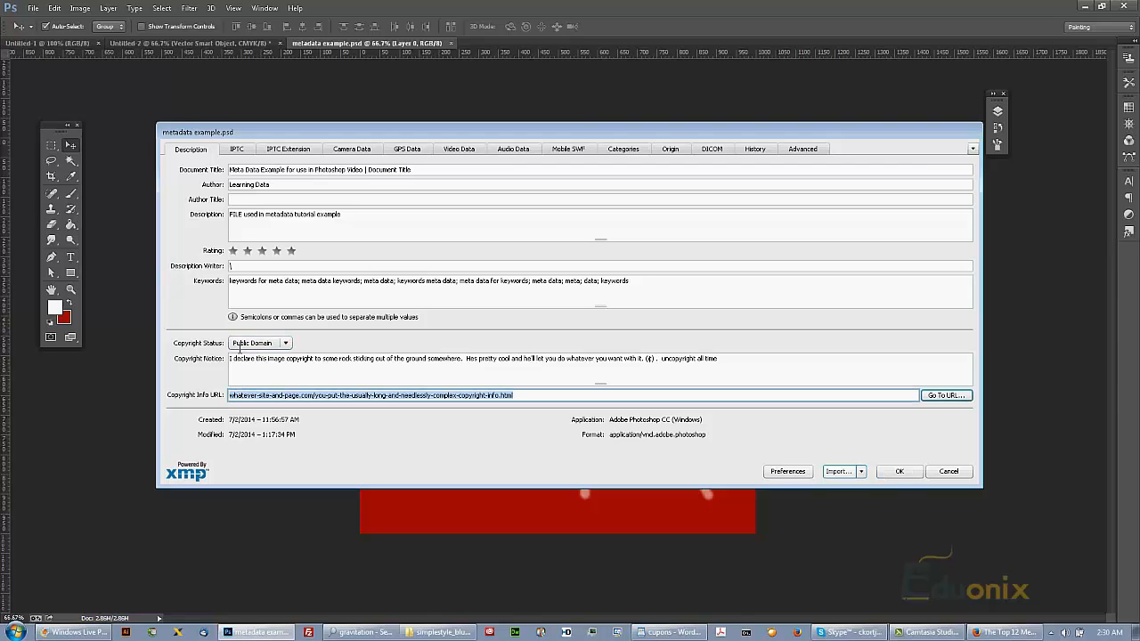
left_click(309, 343)
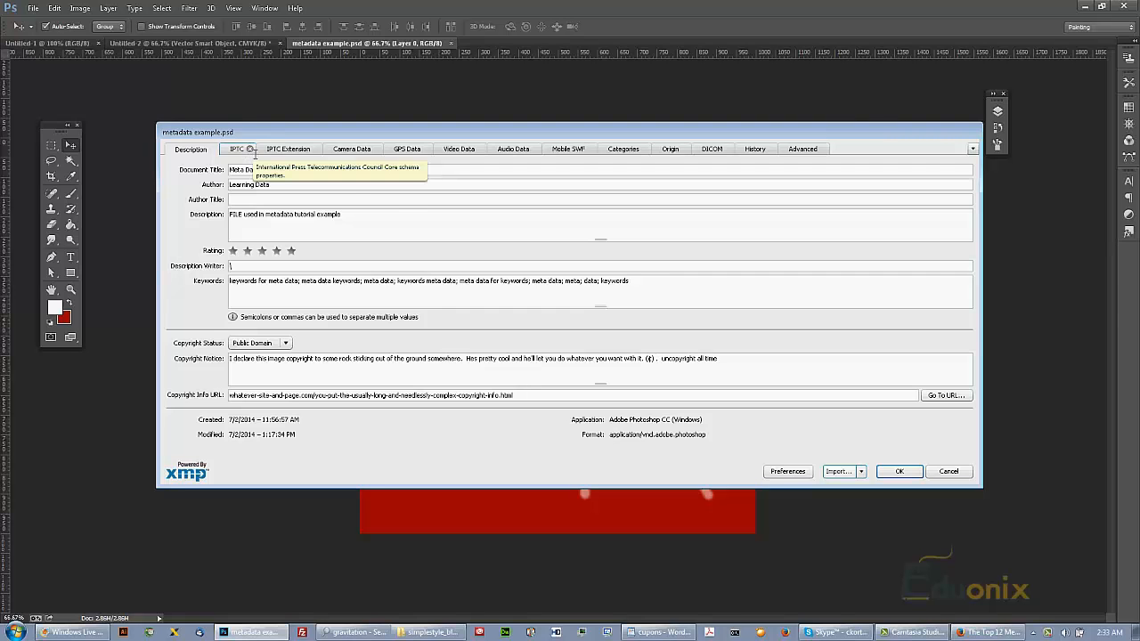
left_click(581, 172)
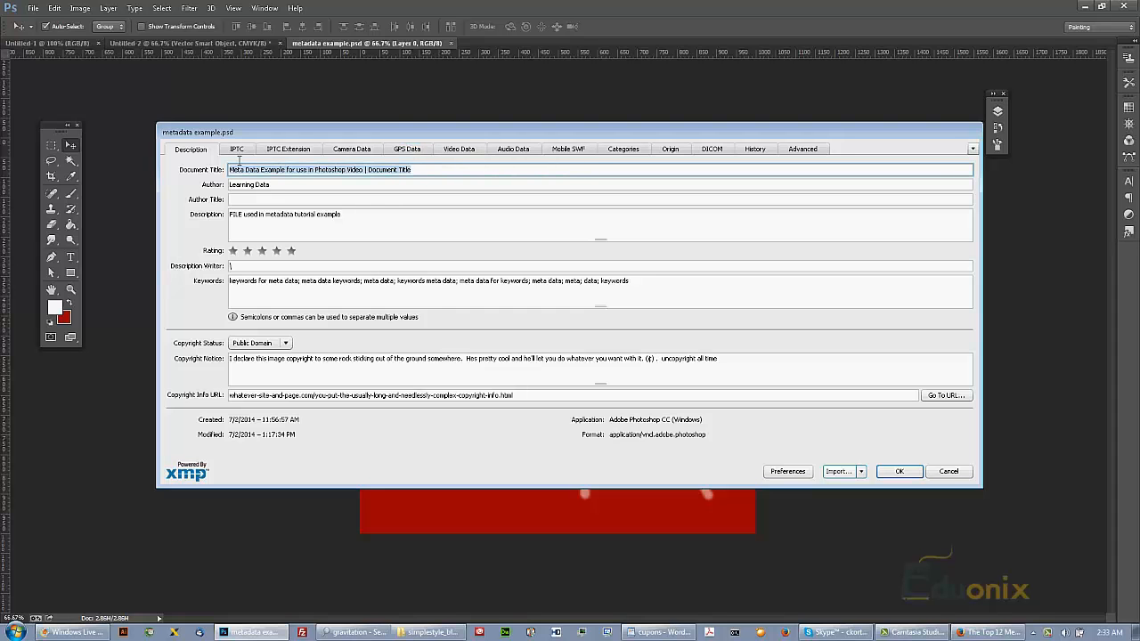
Review the IPTC contact and image fields, and the IPTC Extension description and location fields
left_click(237, 151)
scroll(909, 219, "down", 2)
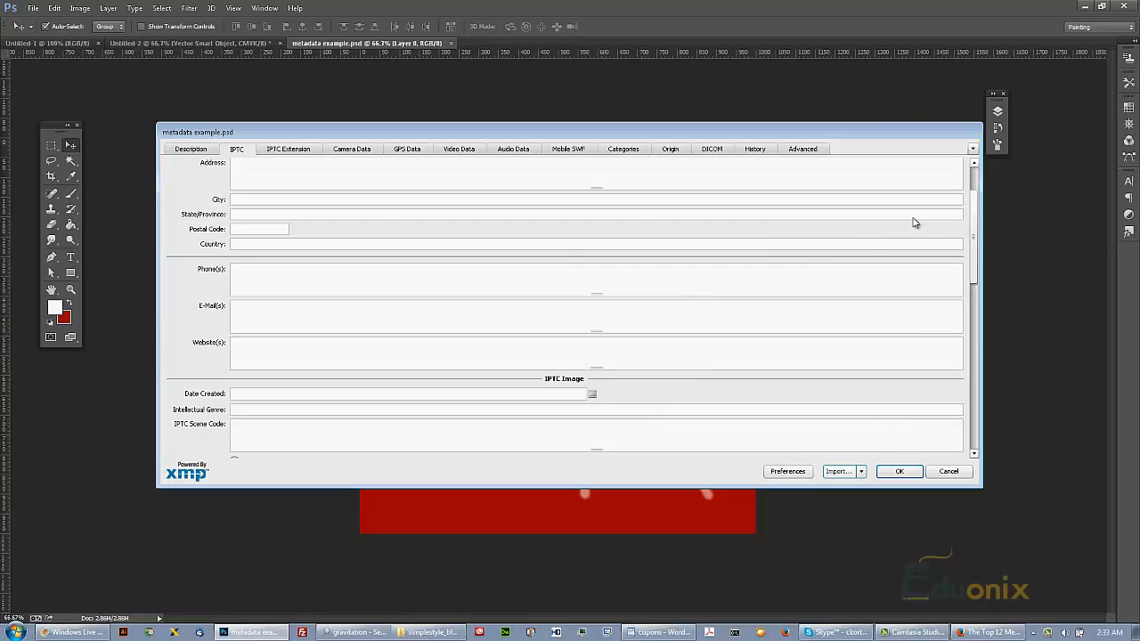
scroll(565, 246, "up", 2)
left_click(288, 149)
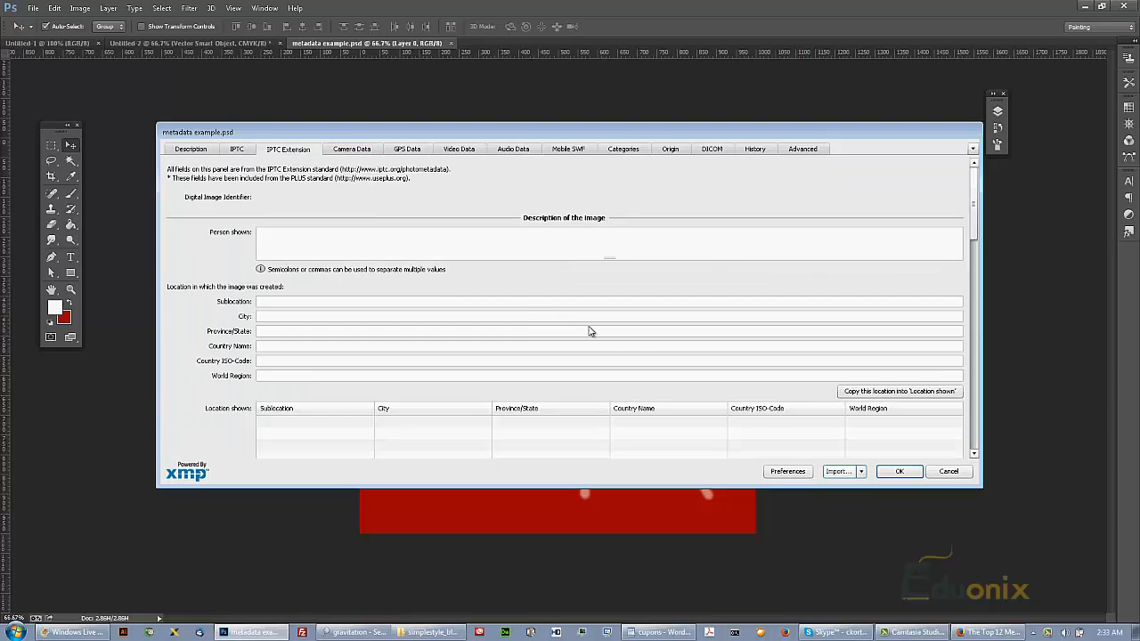
scroll(934, 239, "down", 1)
left_click_drag(974, 221, 950, 171)
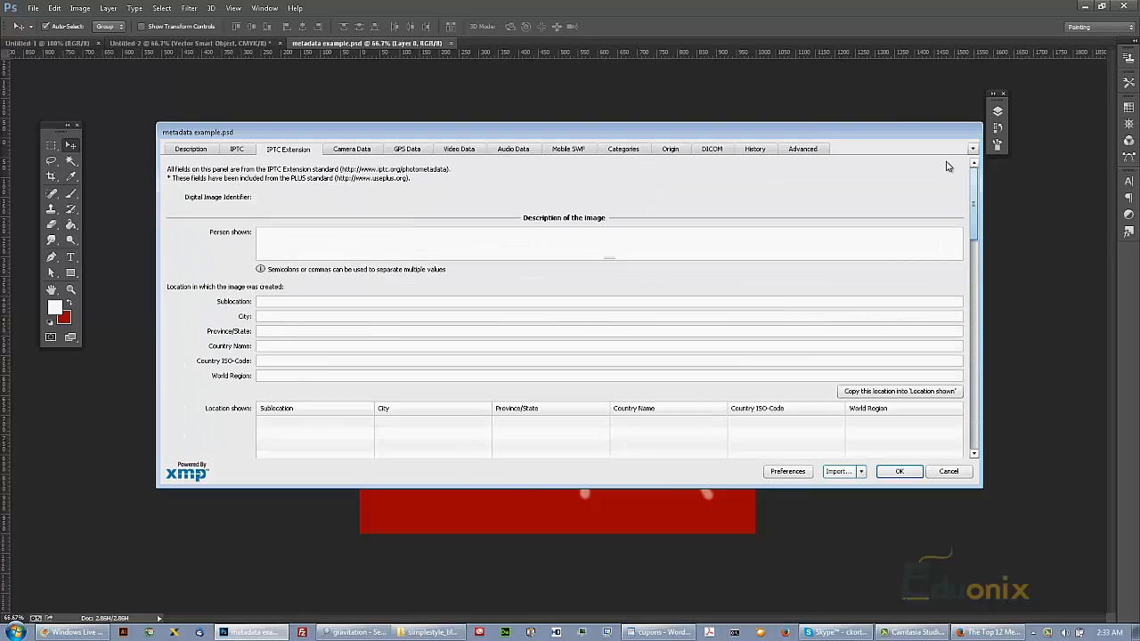
Compare the Camera Data details, such as image size and resolution, with the GPS Data camera and subject locations
left_click(360, 153)
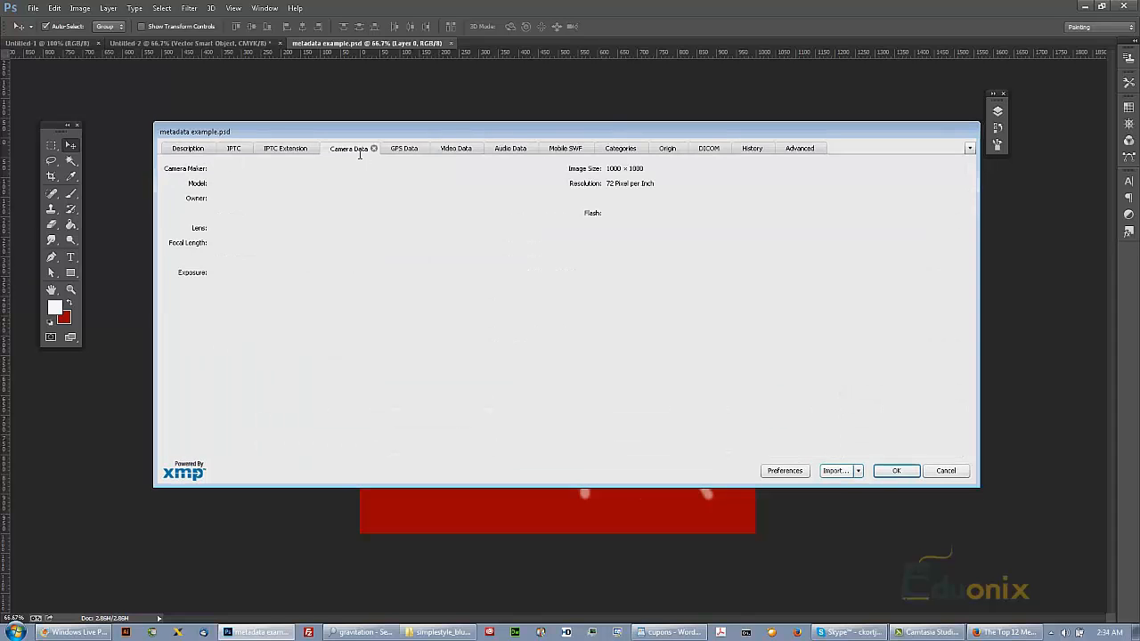
left_click(407, 153)
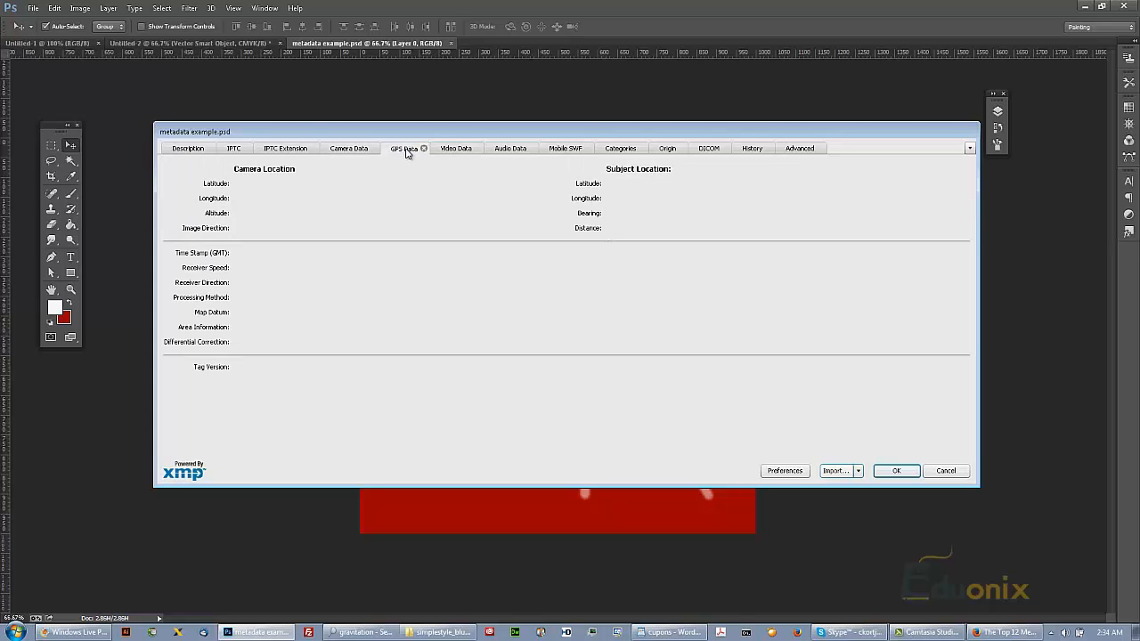
left_click(350, 153)
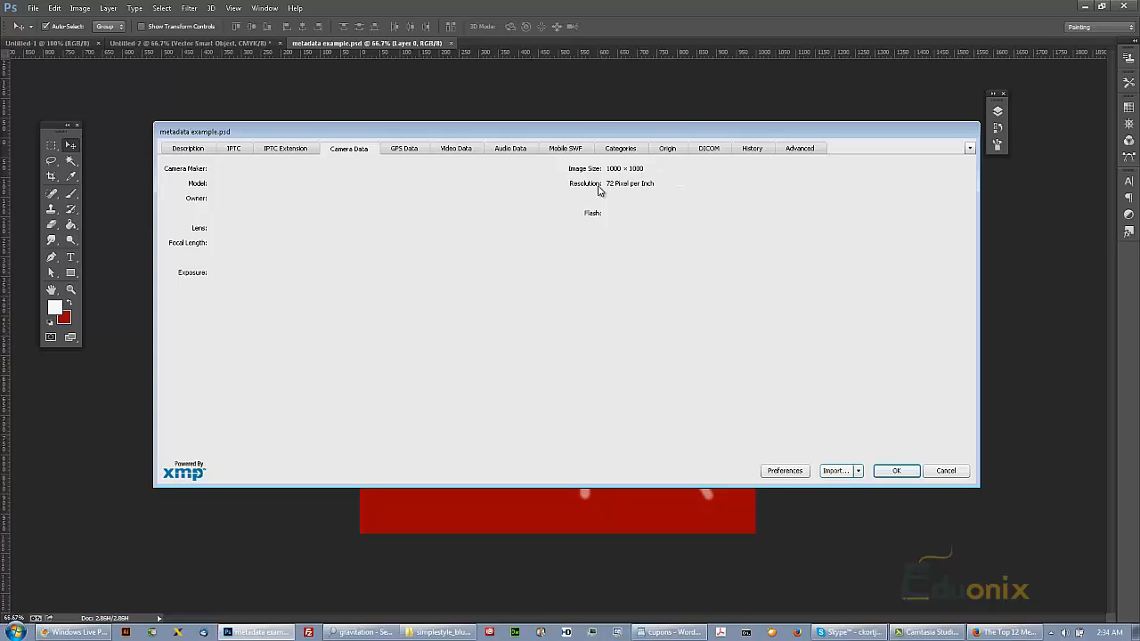
left_click(417, 151)
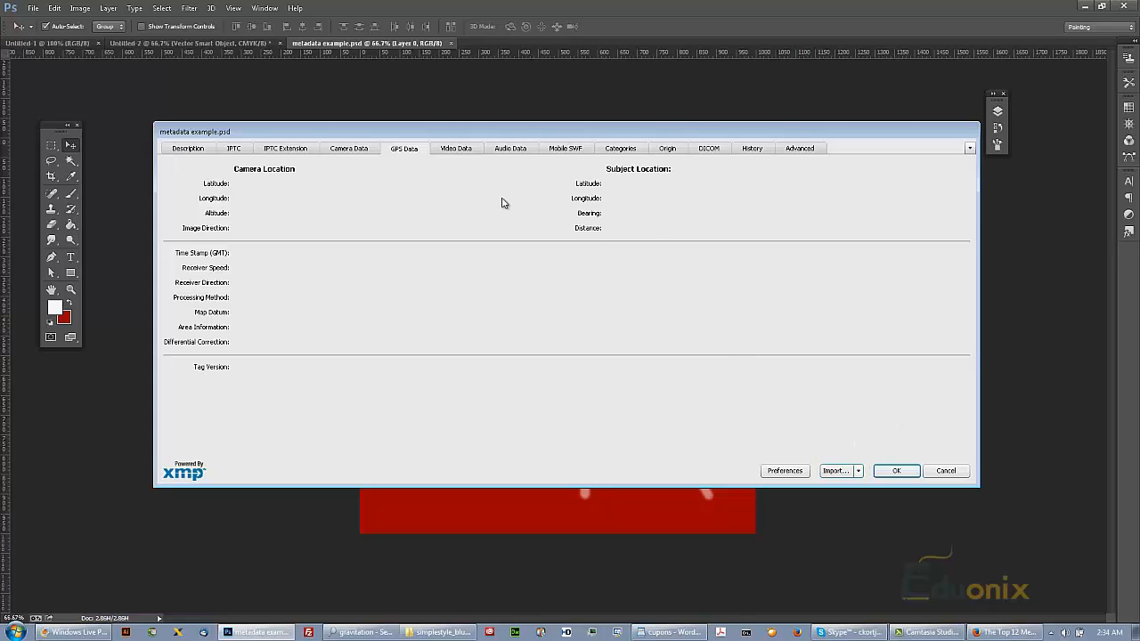
View the Video Data, Audio Data and Mobile SWF metadata, checking which Description entries they share
left_click(475, 149)
left_click(508, 149)
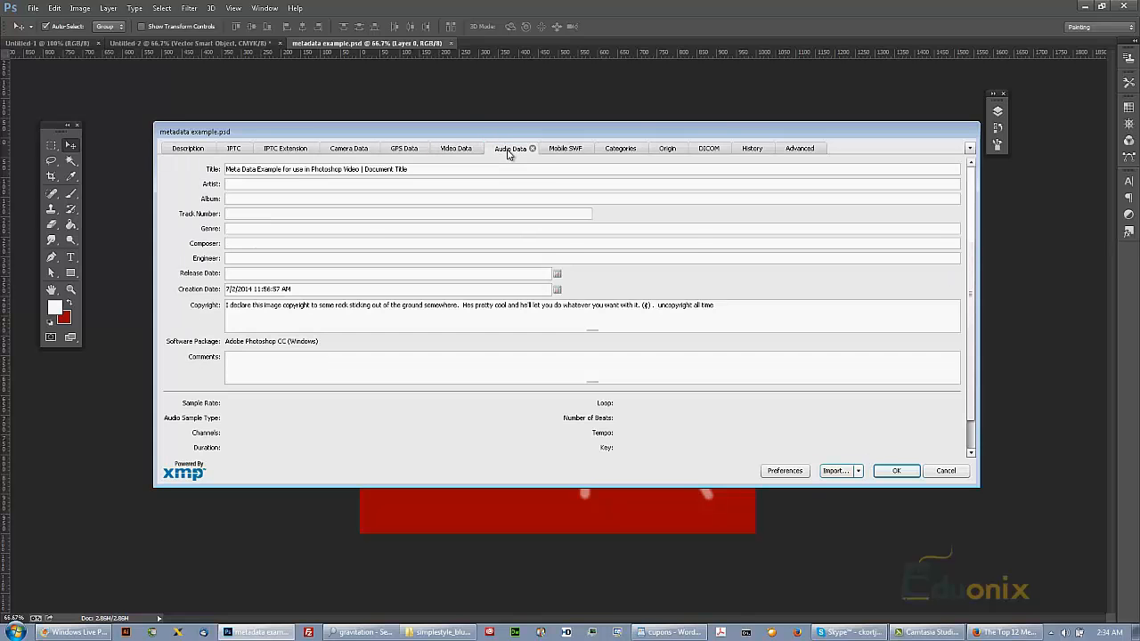
left_click(552, 156)
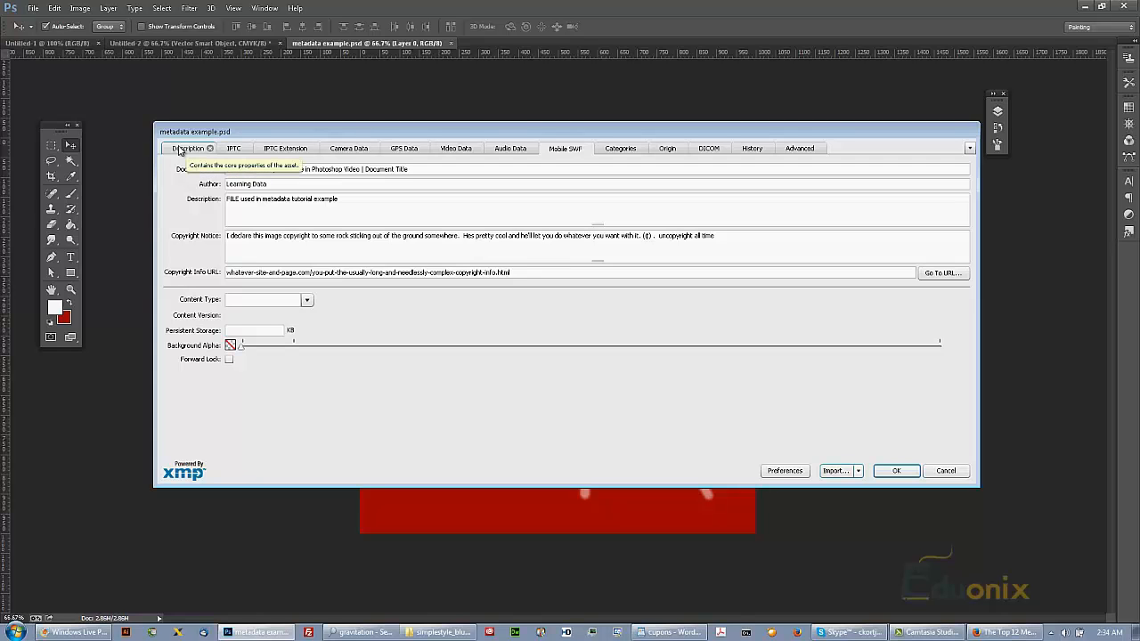
View the Categories metadata, and examine the Origin fields Credit, Source and Headline
left_click(607, 149)
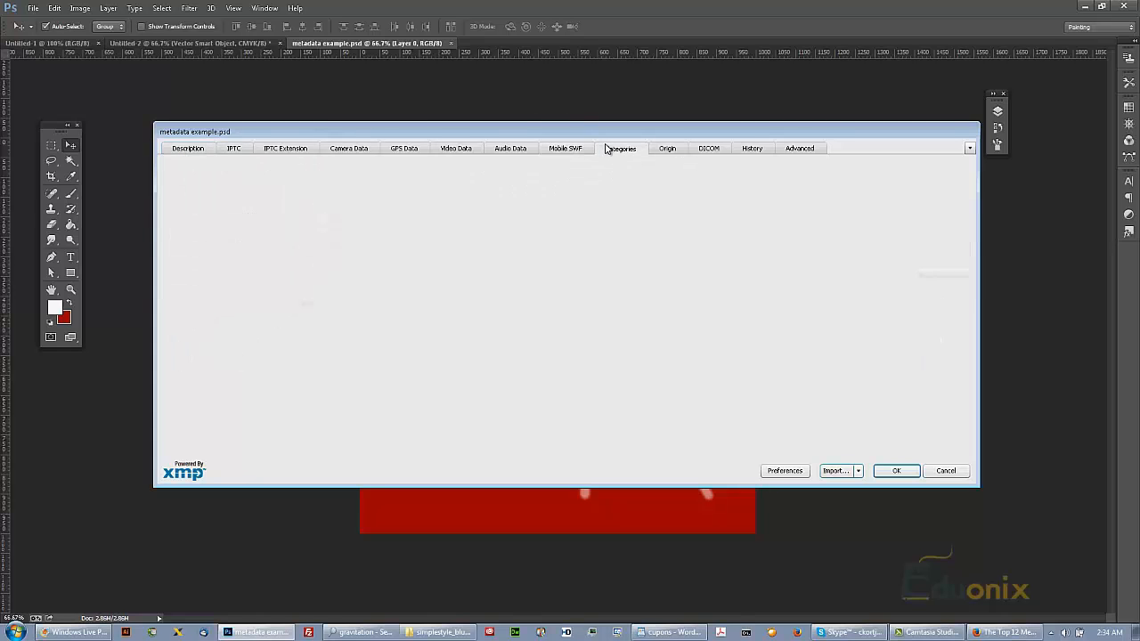
left_click(668, 148)
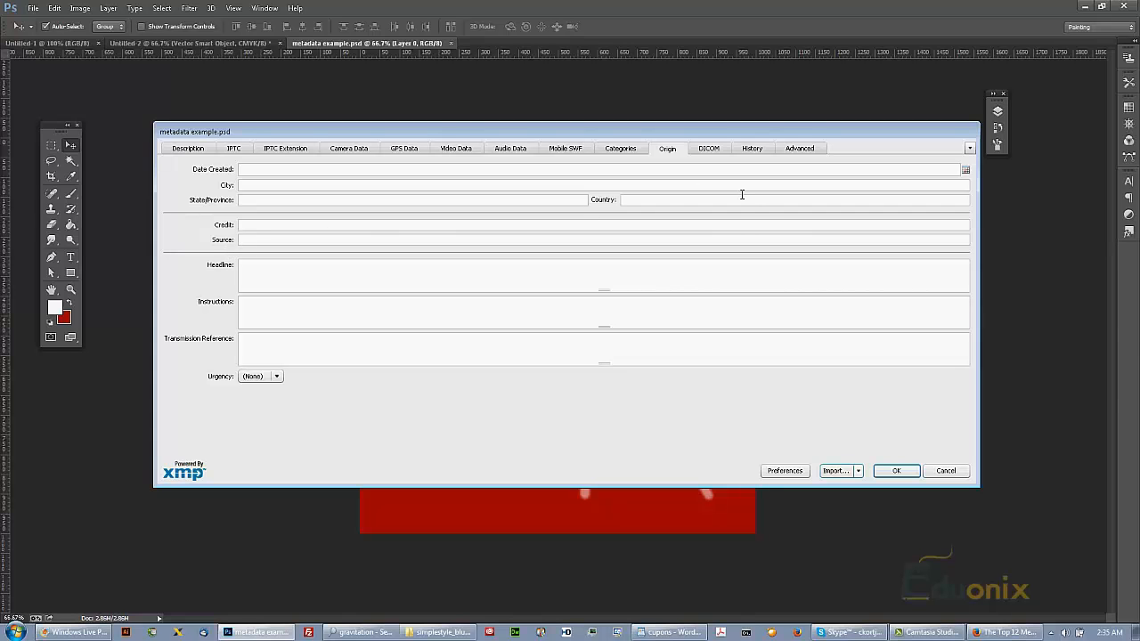
left_click(756, 225)
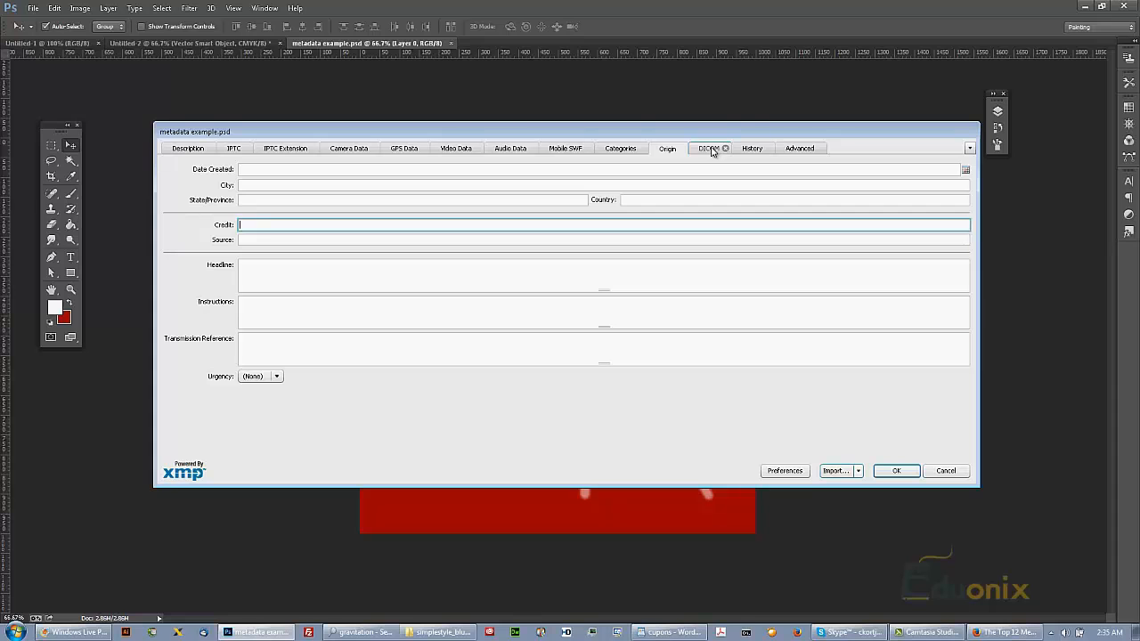
left_click(248, 241)
left_click(255, 271)
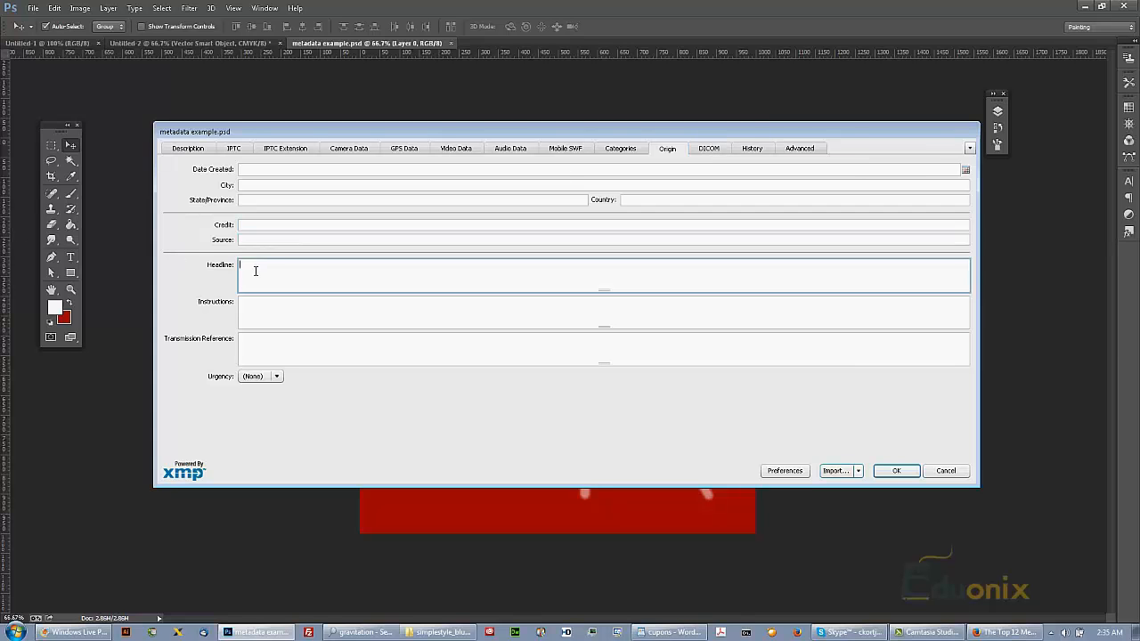
left_click(252, 239)
left_click(258, 229)
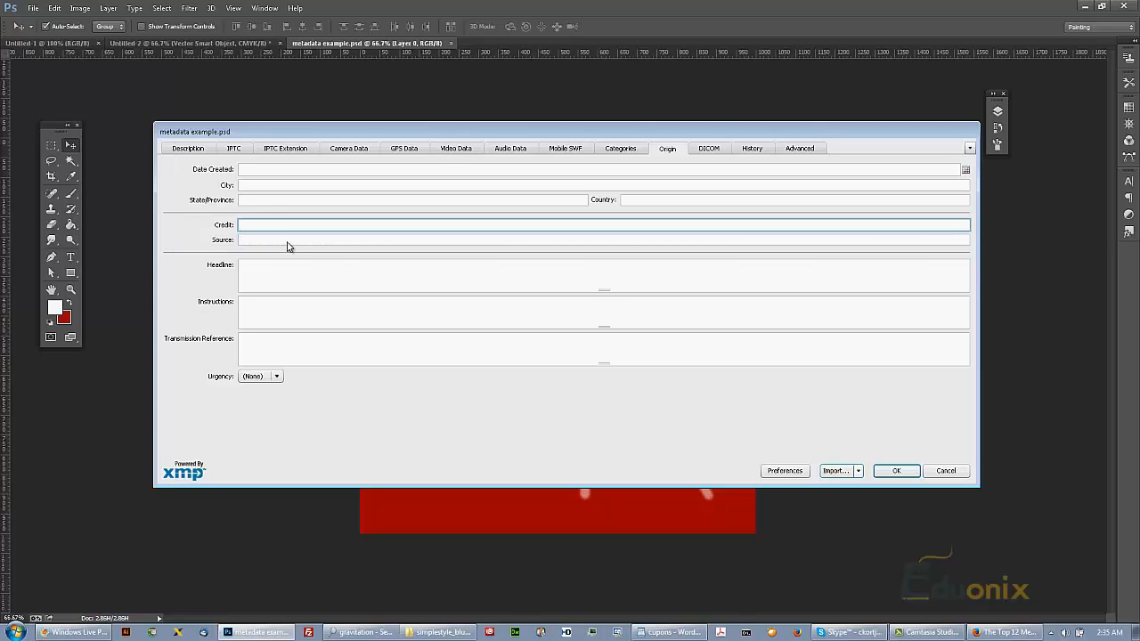
View the DICOM and History metadata, and expand XMP Media Management Properties in the Advanced property tree
left_click(707, 149)
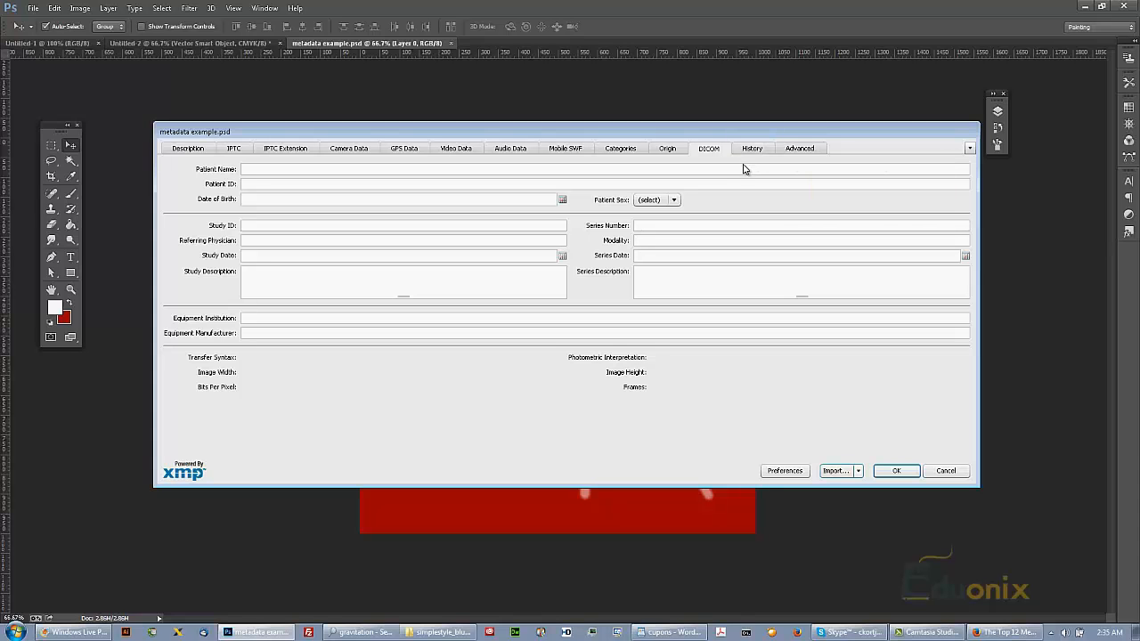
left_click(742, 153)
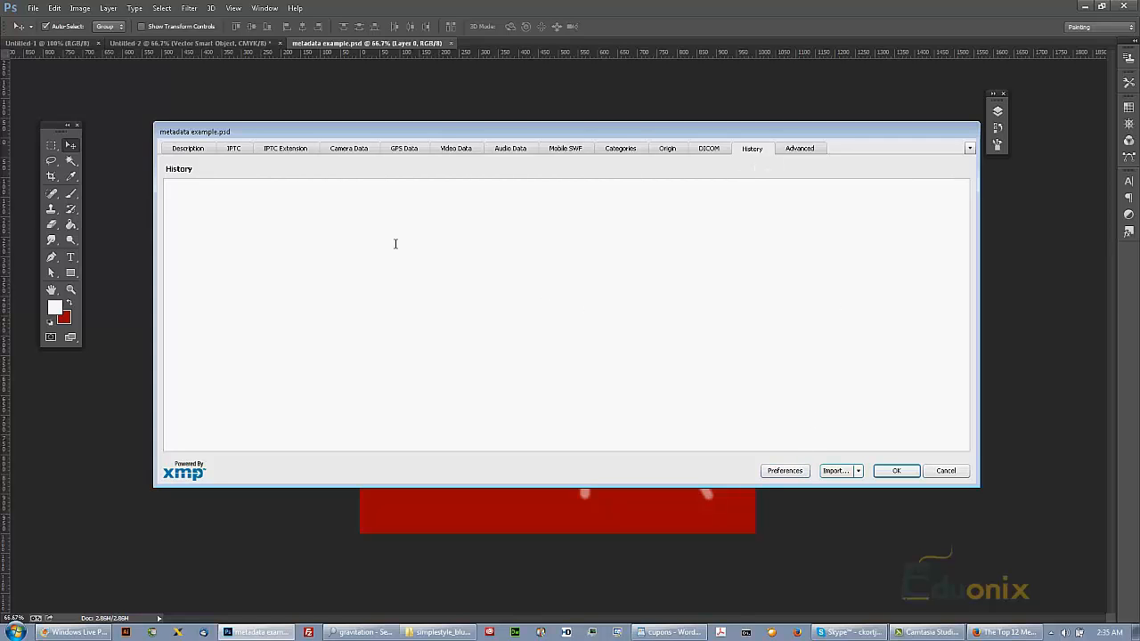
left_click(803, 153)
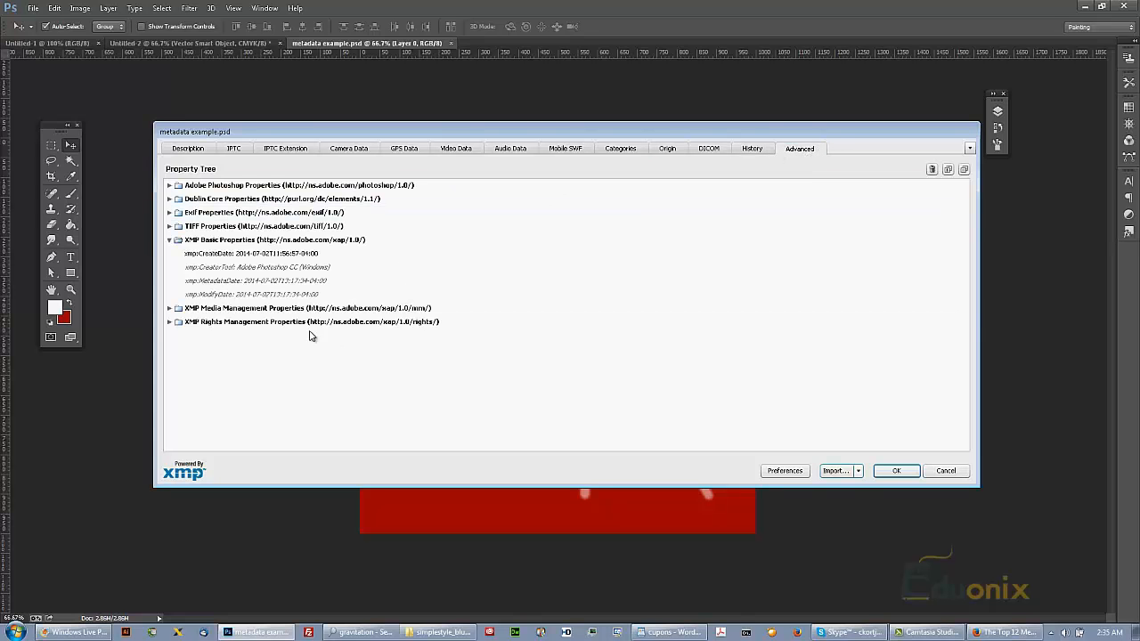
left_click(169, 309)
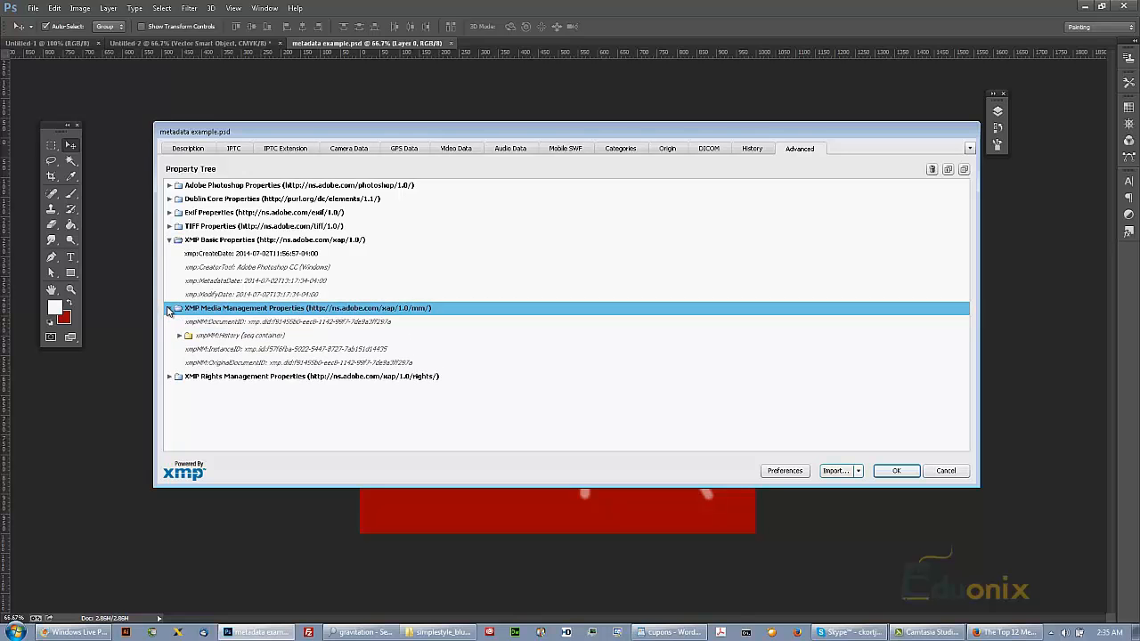
Collapse the XMP Media Management and XMP Basic branches, and review the top-level property groups from Adobe Photoshop to XMP Rights Management
left_click(168, 309)
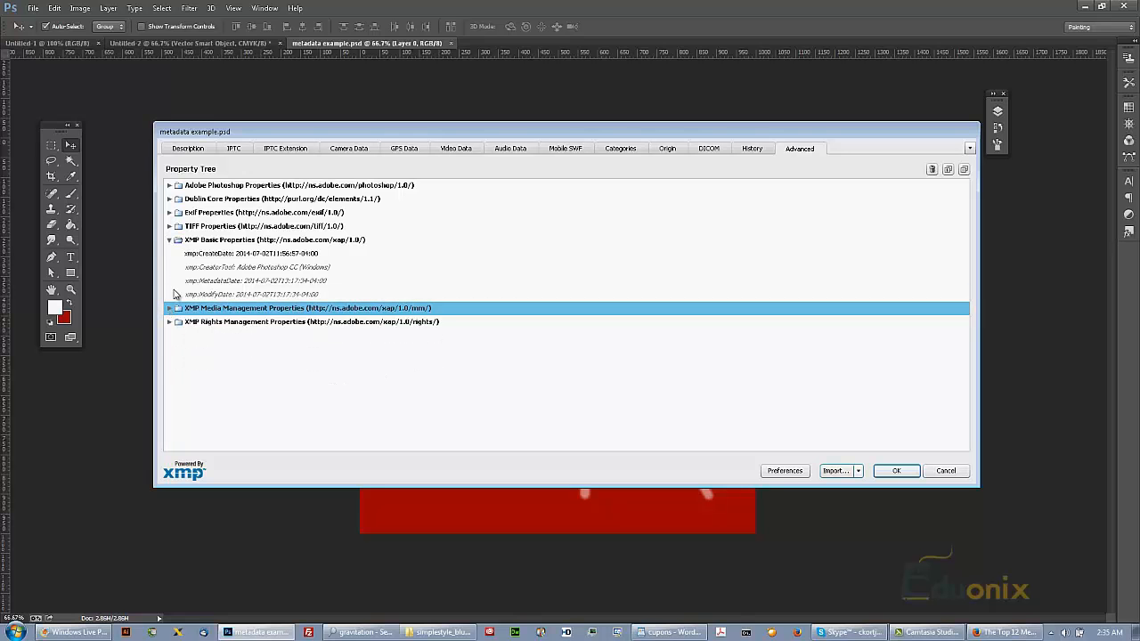
left_click(169, 240)
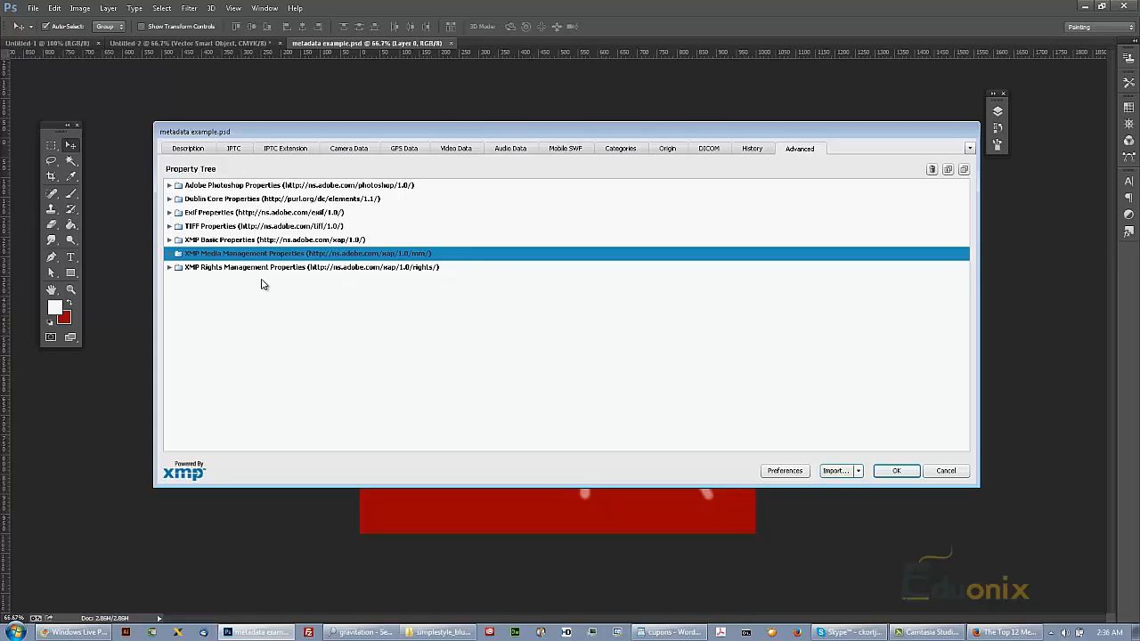
left_click(227, 187)
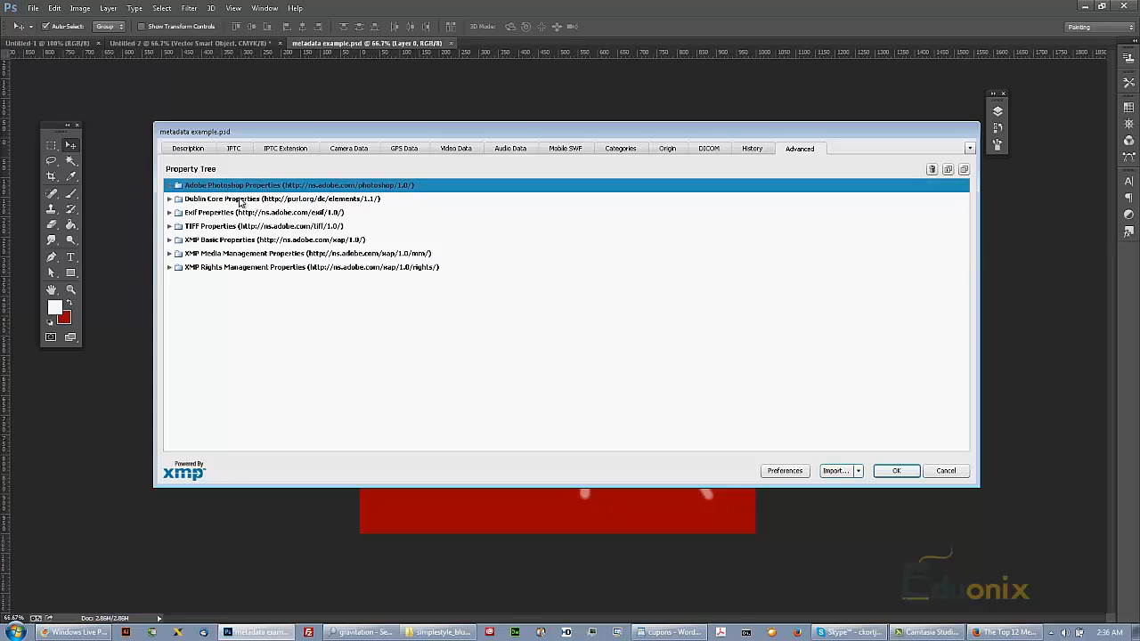
left_click(264, 266)
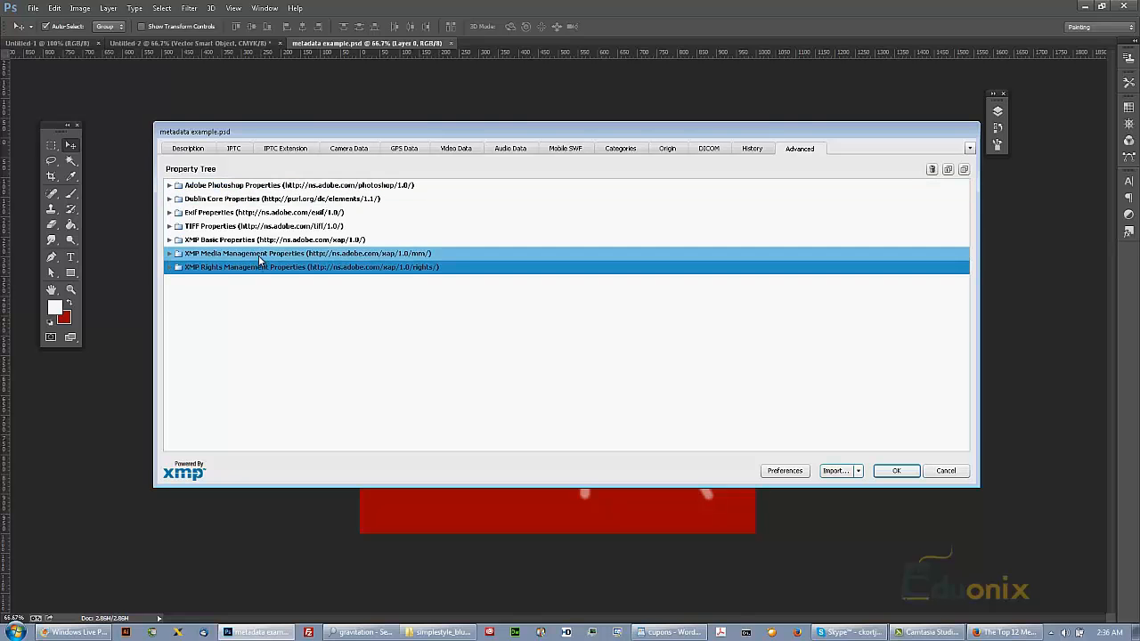
left_click(278, 187)
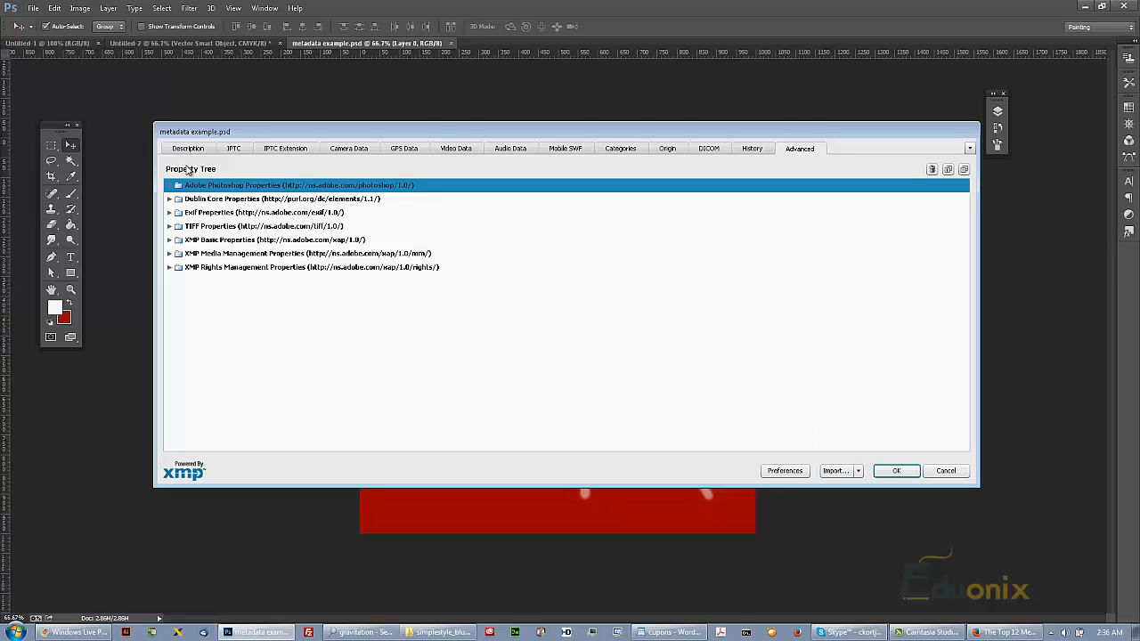
Compare the Description metadata with the IPTC and IPTC Extension fields, finishing on the Description entries
left_click(212, 150)
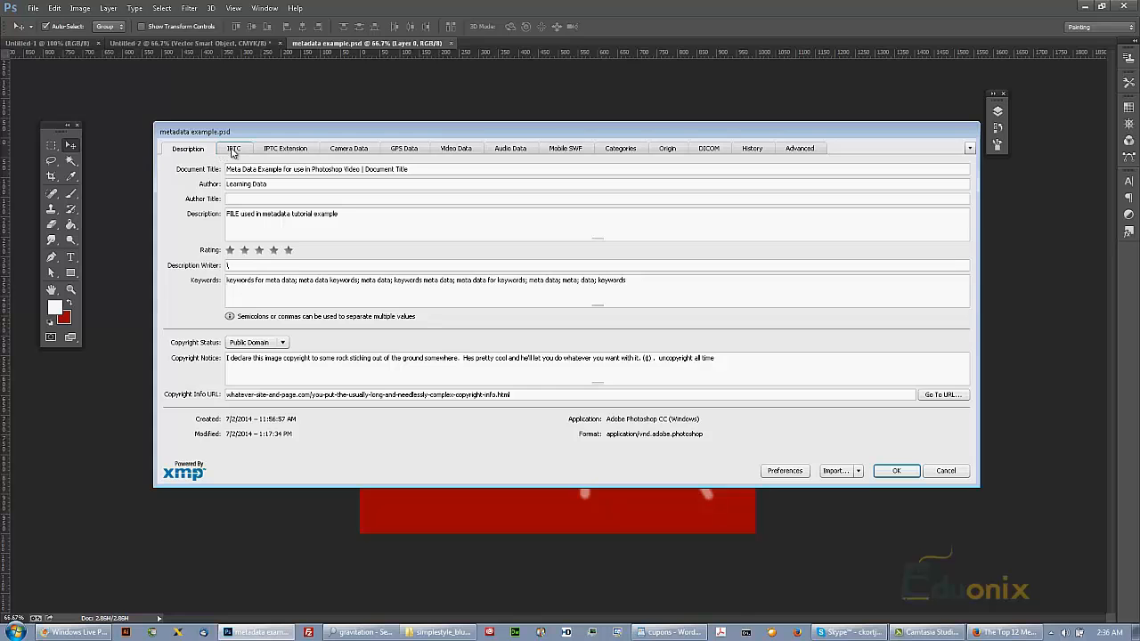
left_click(232, 150)
left_click(273, 151)
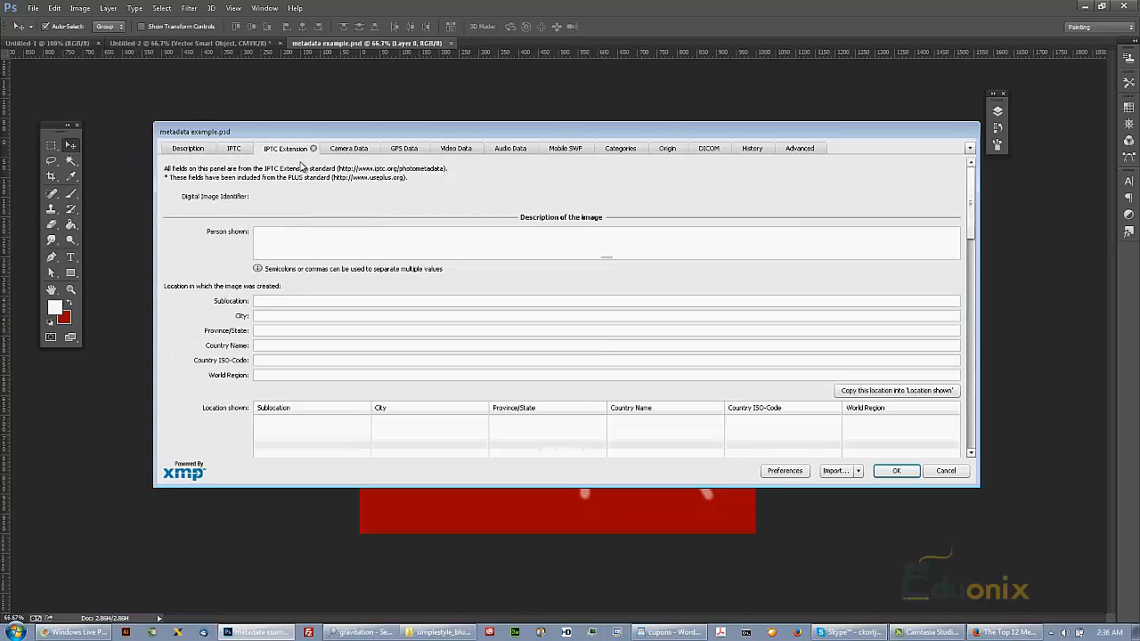
left_click(182, 152)
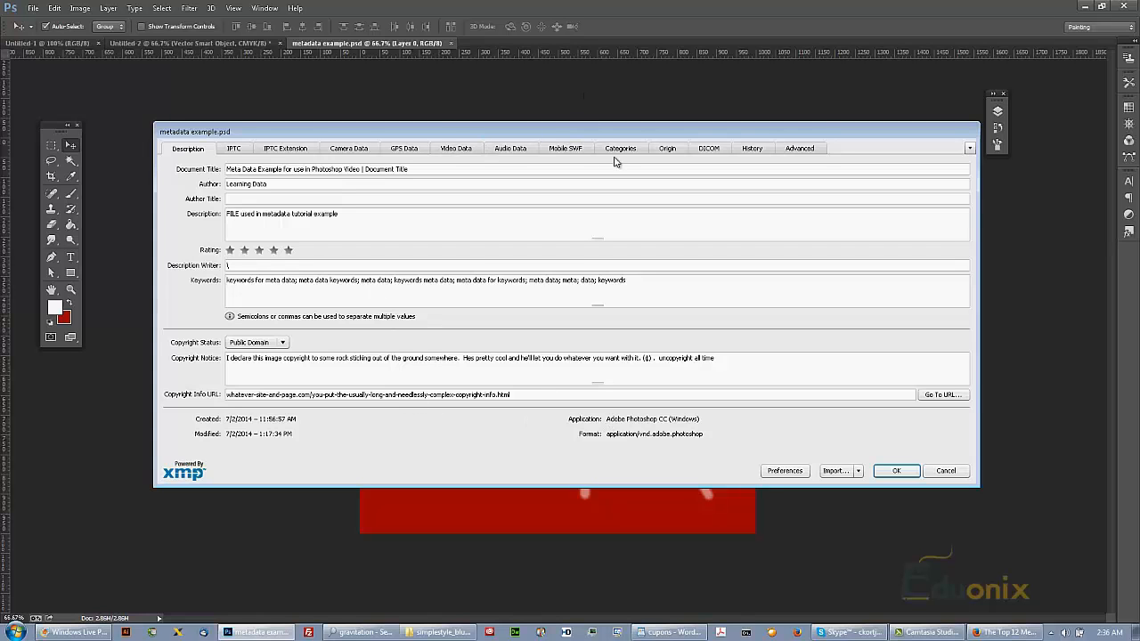
left_click(243, 149)
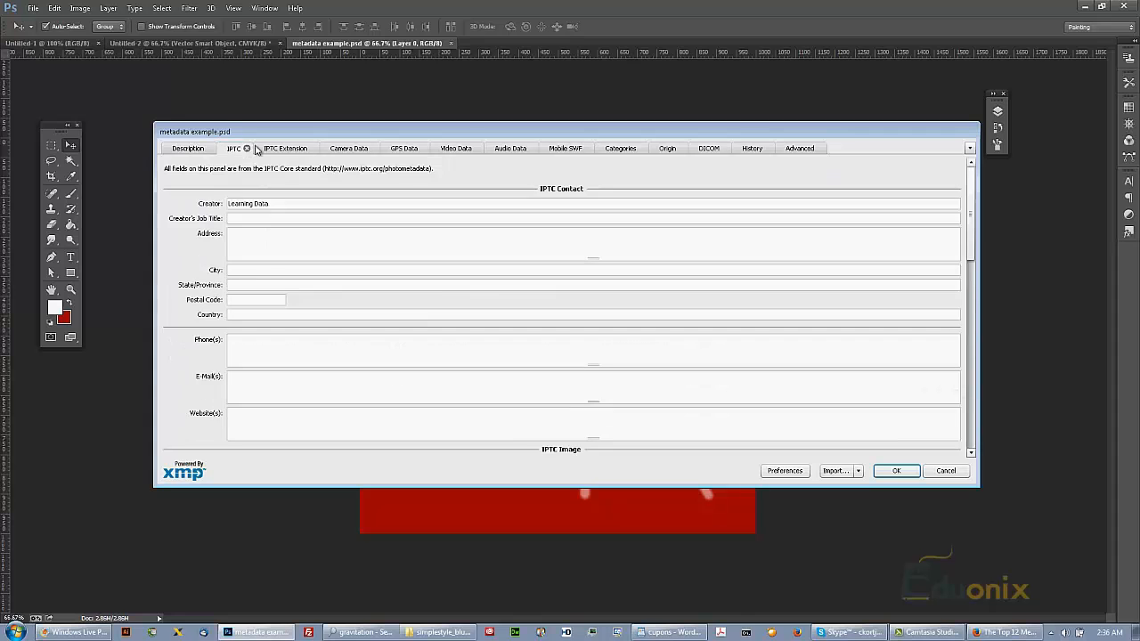
left_click(268, 148)
left_click(233, 148)
left_click(196, 150)
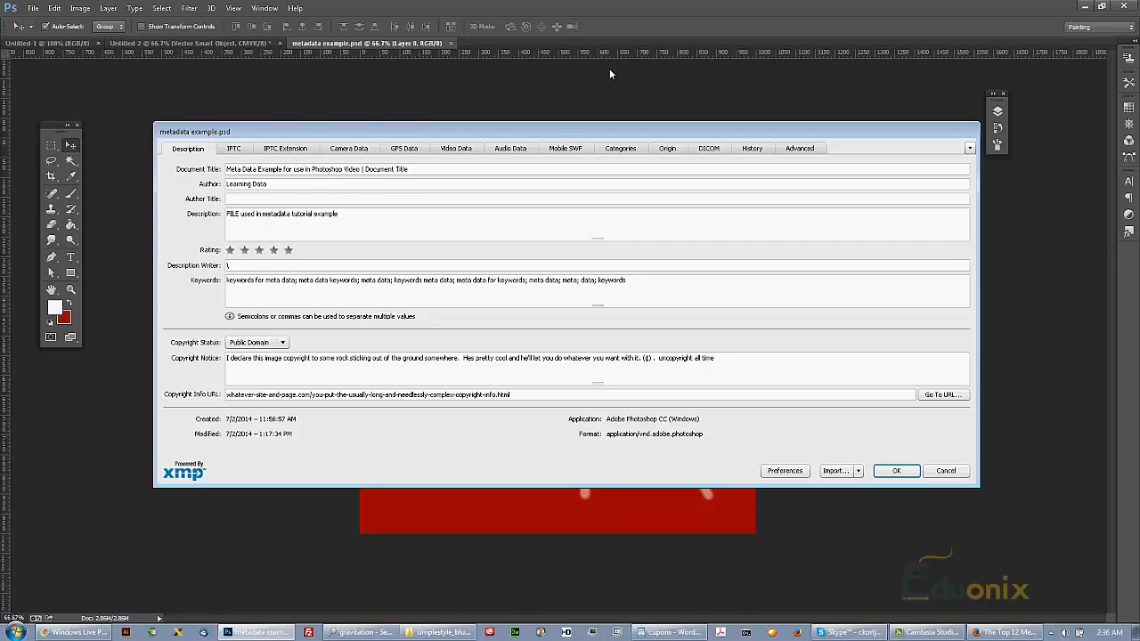
mouse_move(1009, 635)
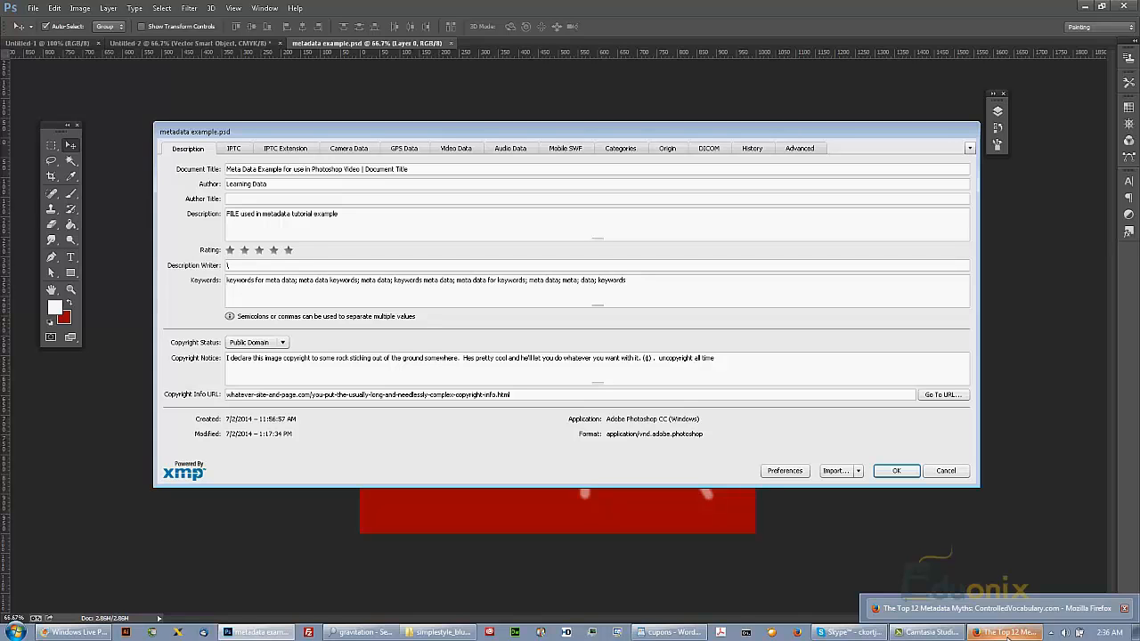
left_click(894, 558)
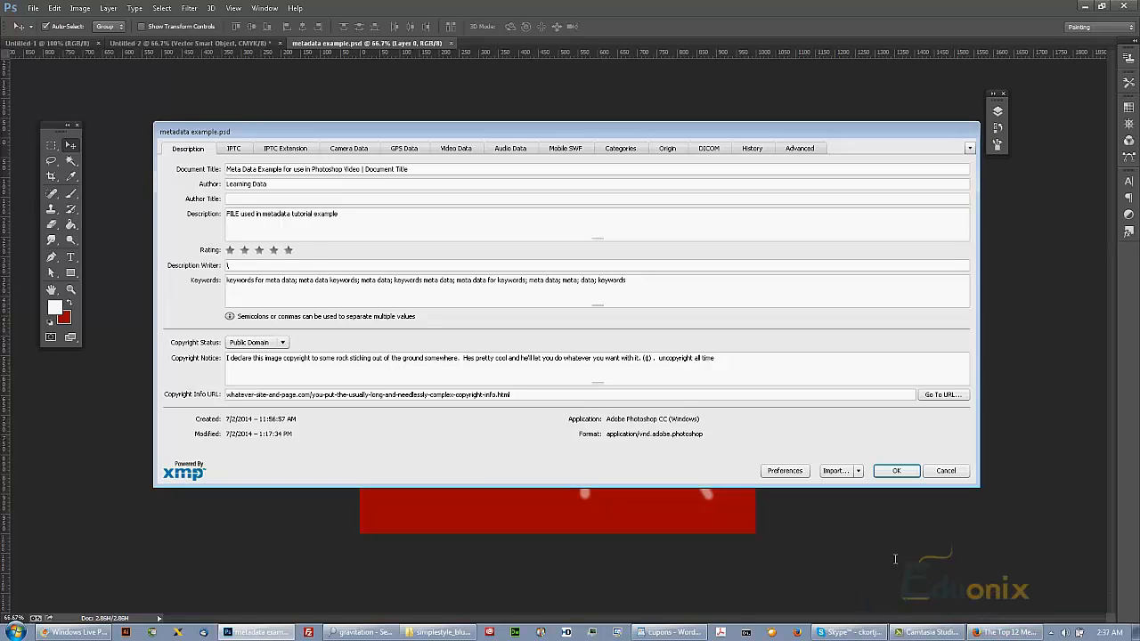